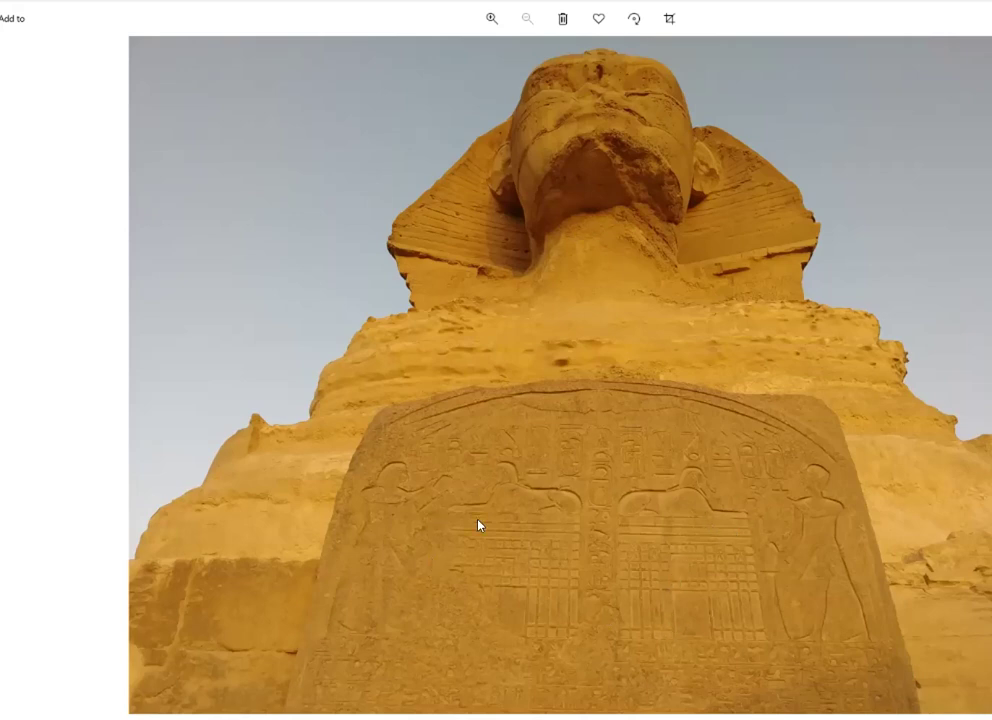
# Step: Examine the carved upper part of the stele in the Sphinx photo, including the facing sphinxes and their pedestals
pyautogui.scroll(4, 697, 467)
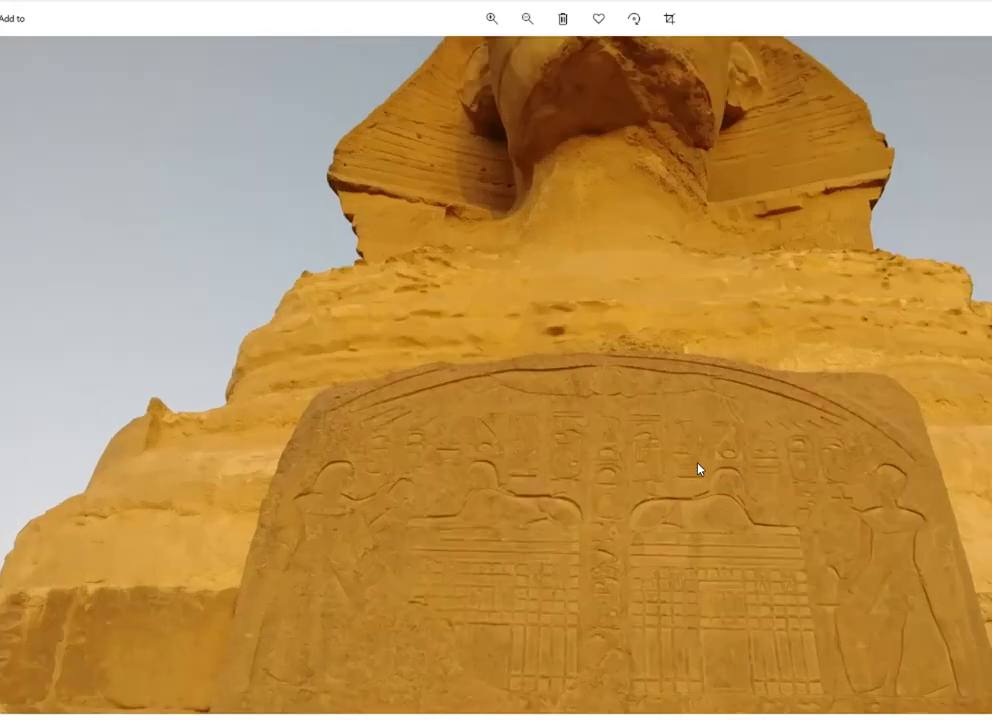
pyautogui.scroll(3, 792, 453)
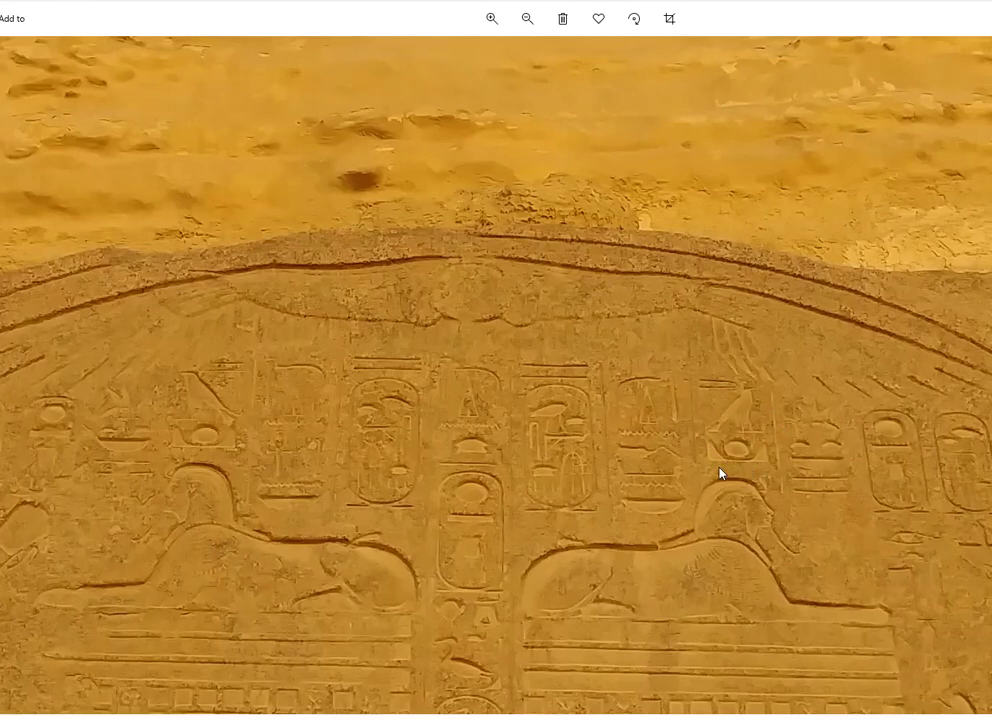
pyautogui.scroll(-5, 720, 474)
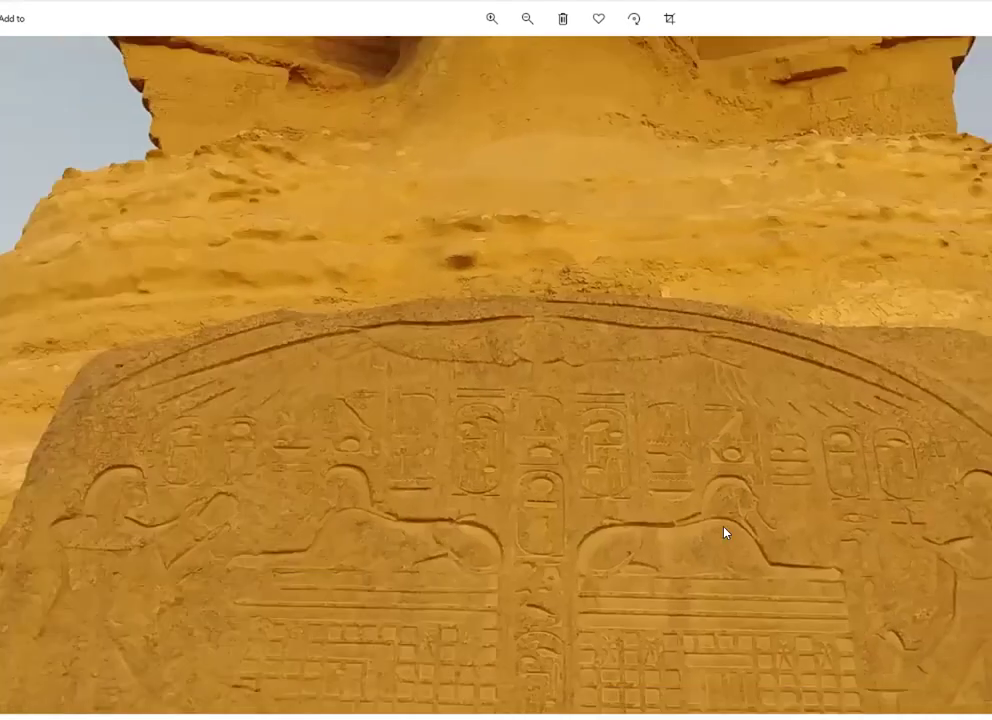
pyautogui.scroll(-2, 652, 300)
pyautogui.scroll(-1, 775, 485)
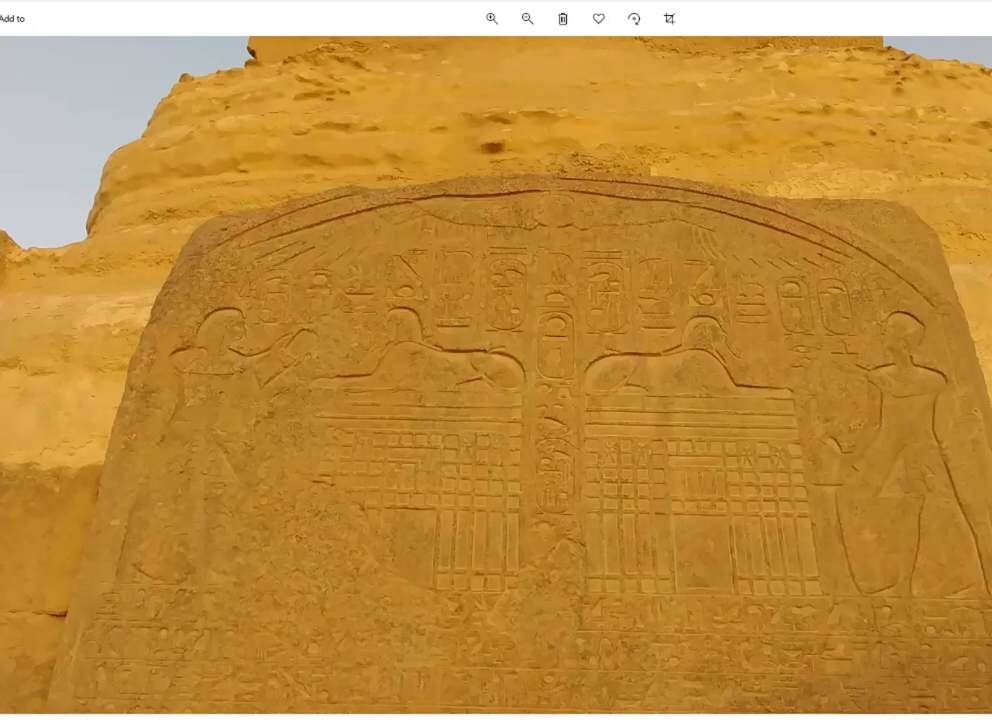
# Step: Switch to the sky simulation and set its date to -2351/7/24
pyautogui.click(215, 690)
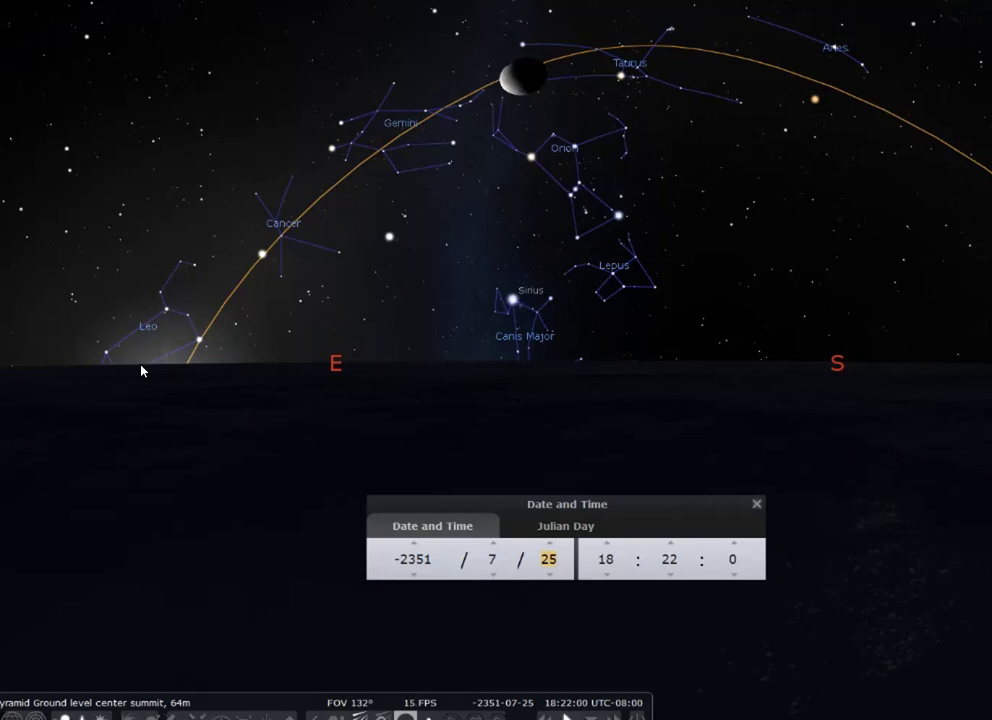
pyautogui.click(160, 716)
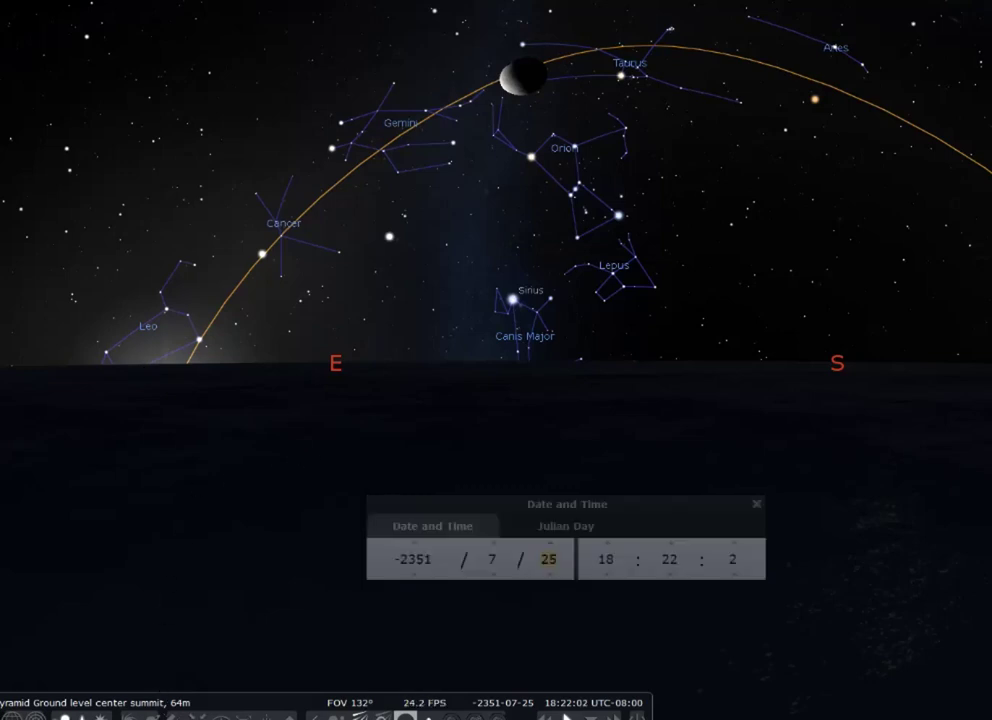
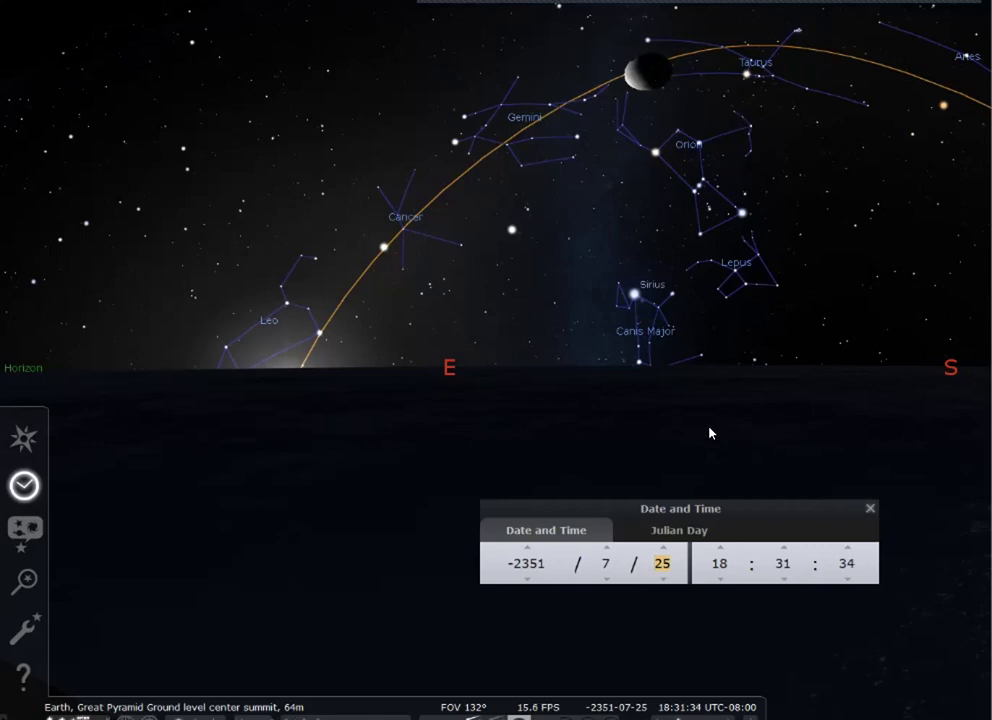
pyautogui.click(662, 578)
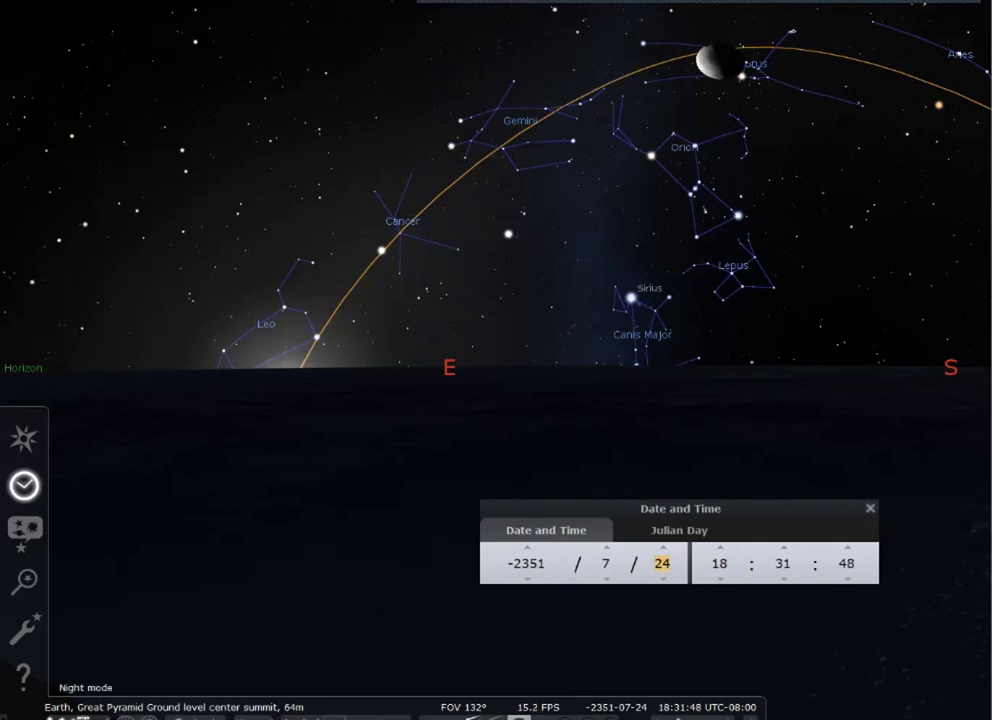
# Step: Switch to Paint and draw a vertical red line about 140 px long from the top bird glyph to the cartouche beside the middle white divider
pyautogui.hotkey('alt', 'Tab')
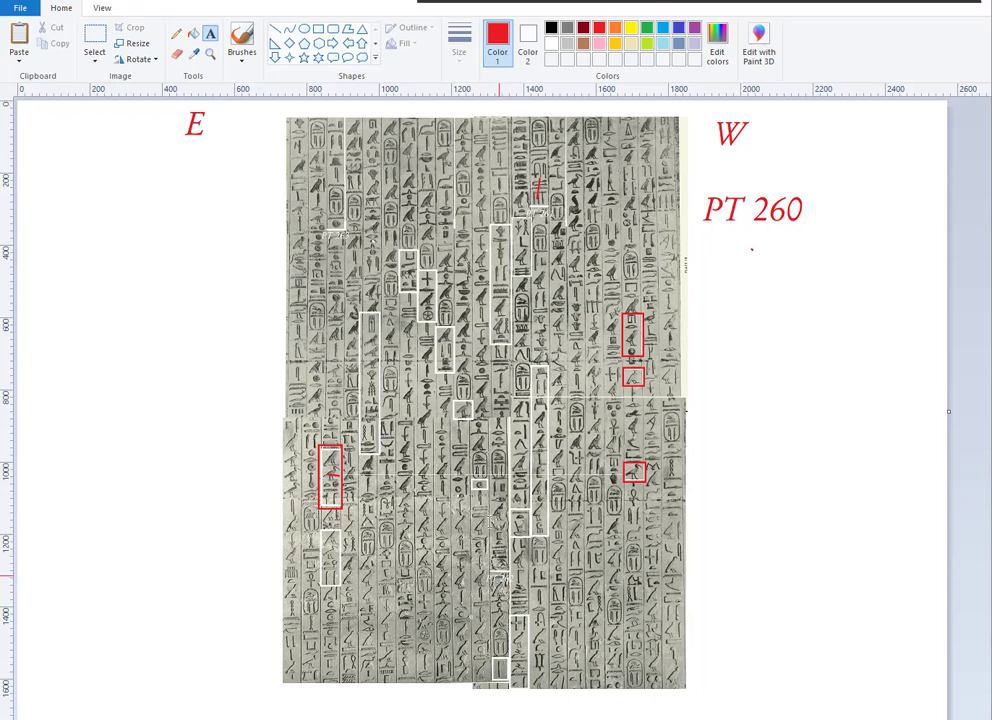
pyautogui.click(210, 53)
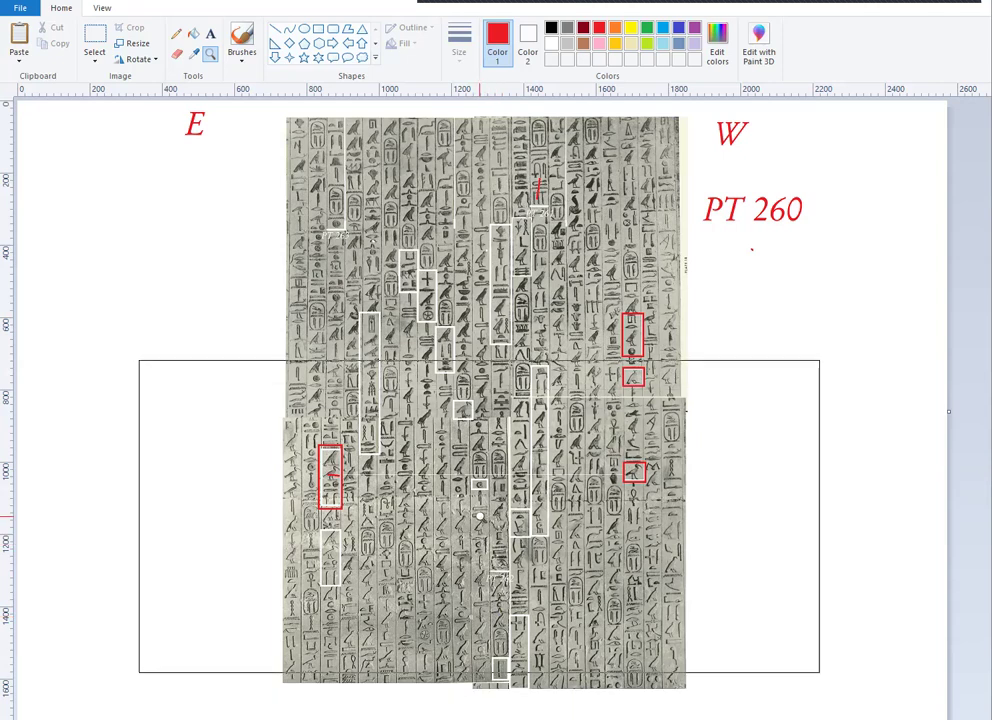
pyautogui.click(462, 137)
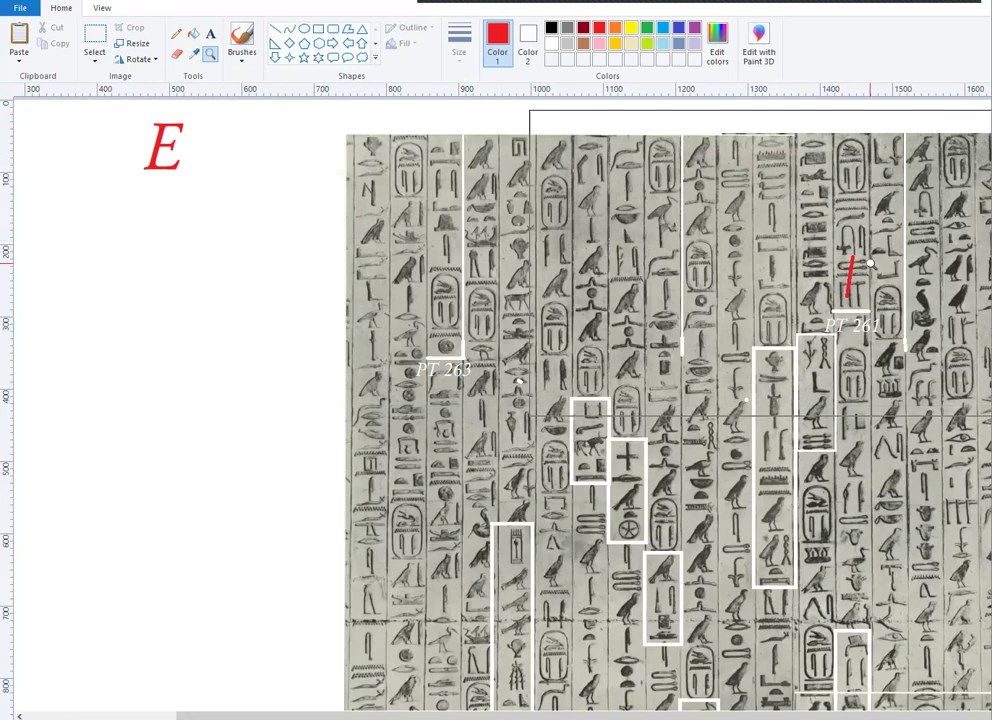
pyautogui.click(277, 29)
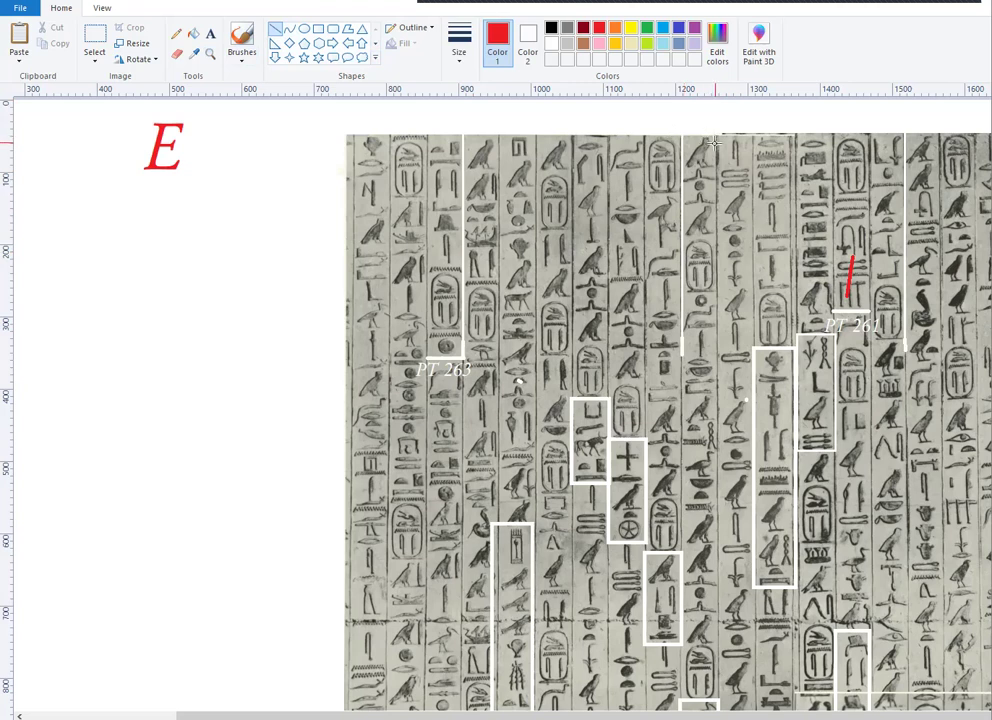
pyautogui.moveTo(703, 152); pyautogui.dragTo(702, 255)
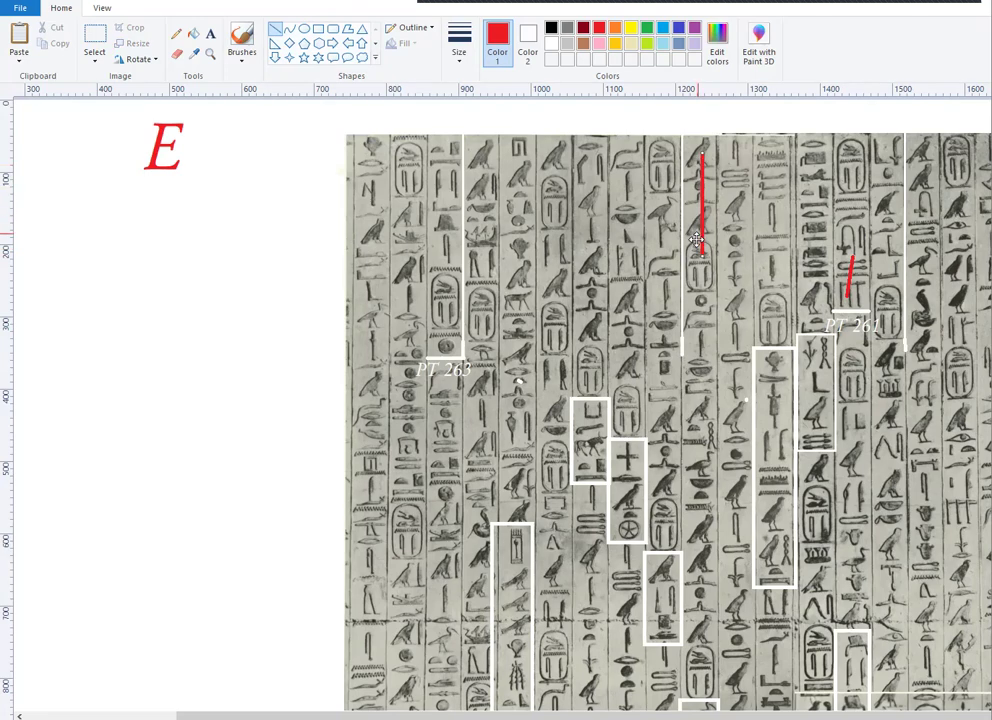
# Step: Examine the white-boxed glyph groups and columns between the PT 263 and PT 261 labels, down to the plate's lower edge around PT 262
pyautogui.scroll(-3, 705, 250)
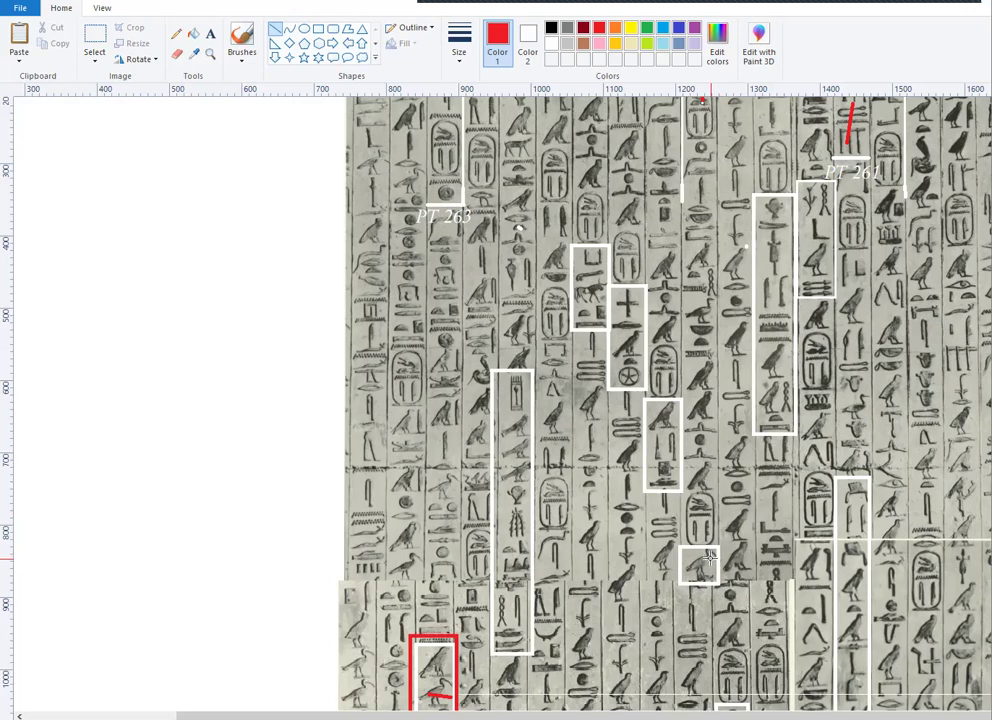
pyautogui.scroll(-3, 709, 557)
pyautogui.scroll(-3, 760, 595)
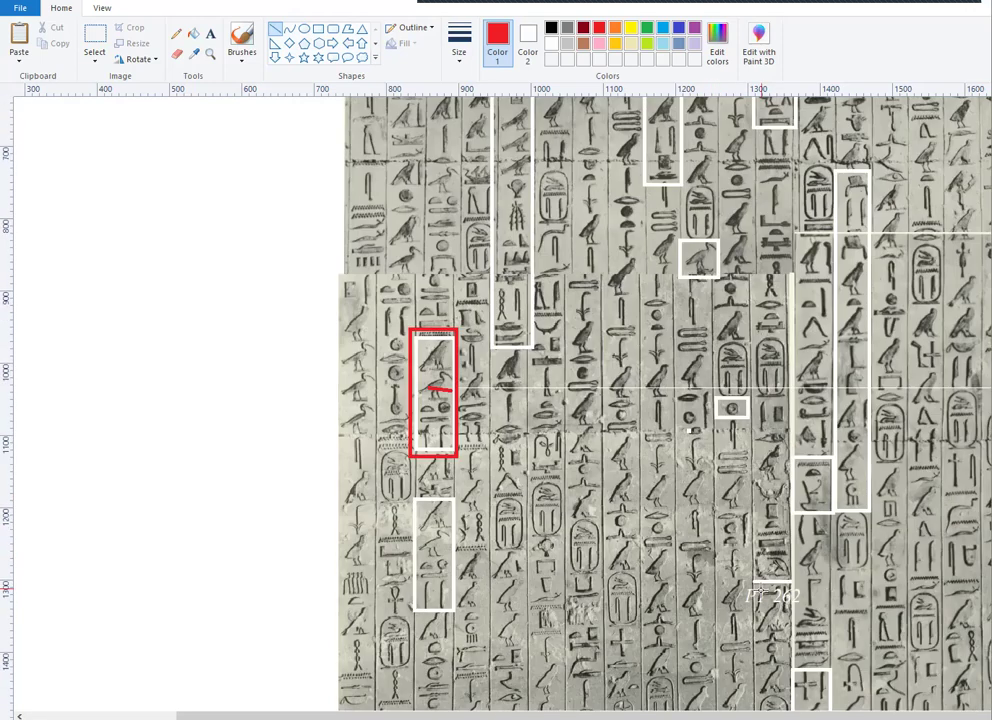
pyautogui.scroll(-3, 762, 594)
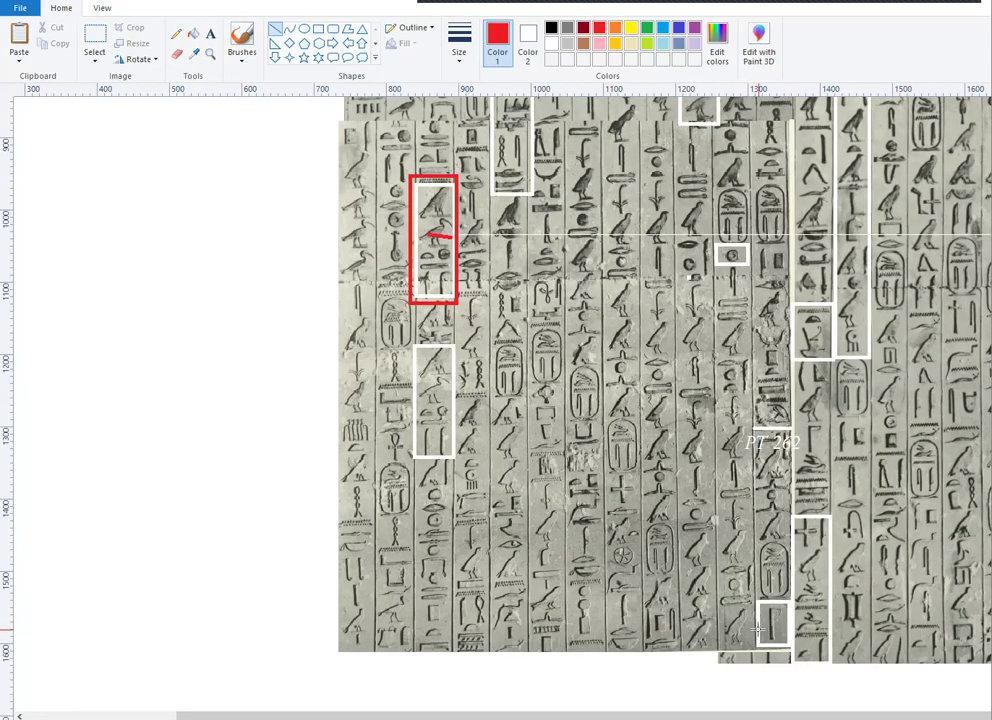
pyautogui.scroll(2, 757, 627)
pyautogui.scroll(2, 569, 328)
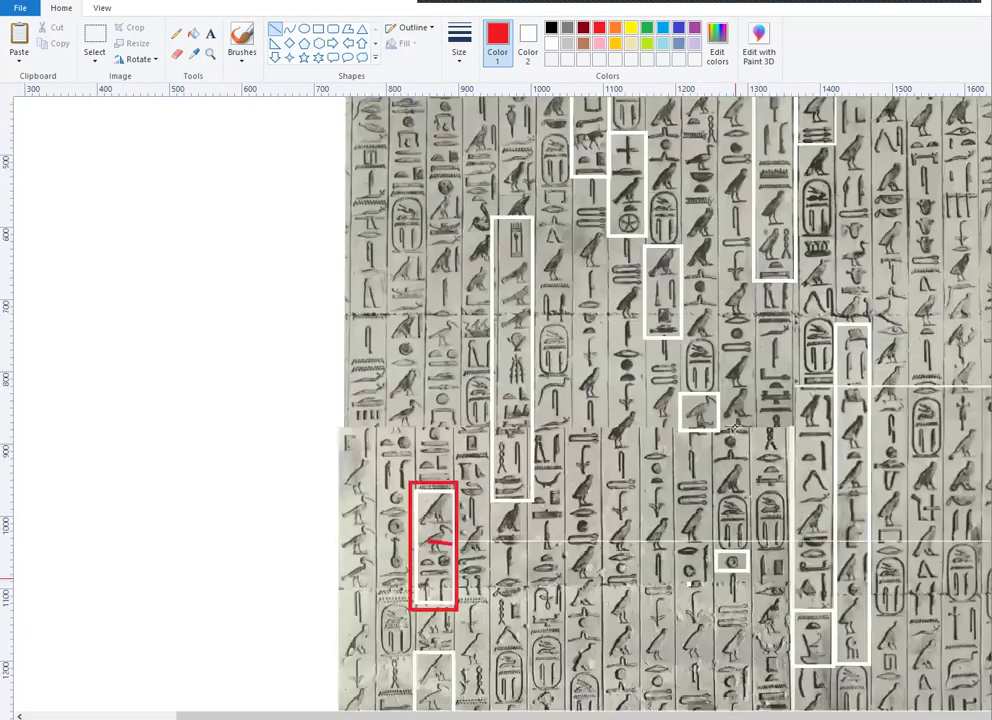
pyautogui.scroll(2, 735, 578)
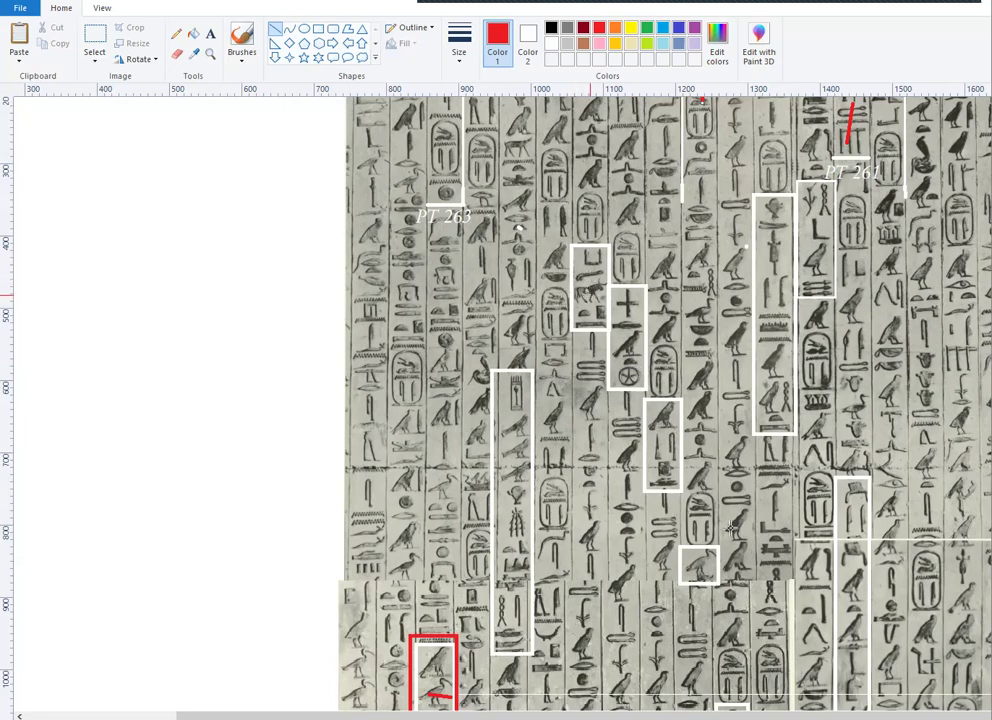
pyautogui.scroll(-3, 660, 430)
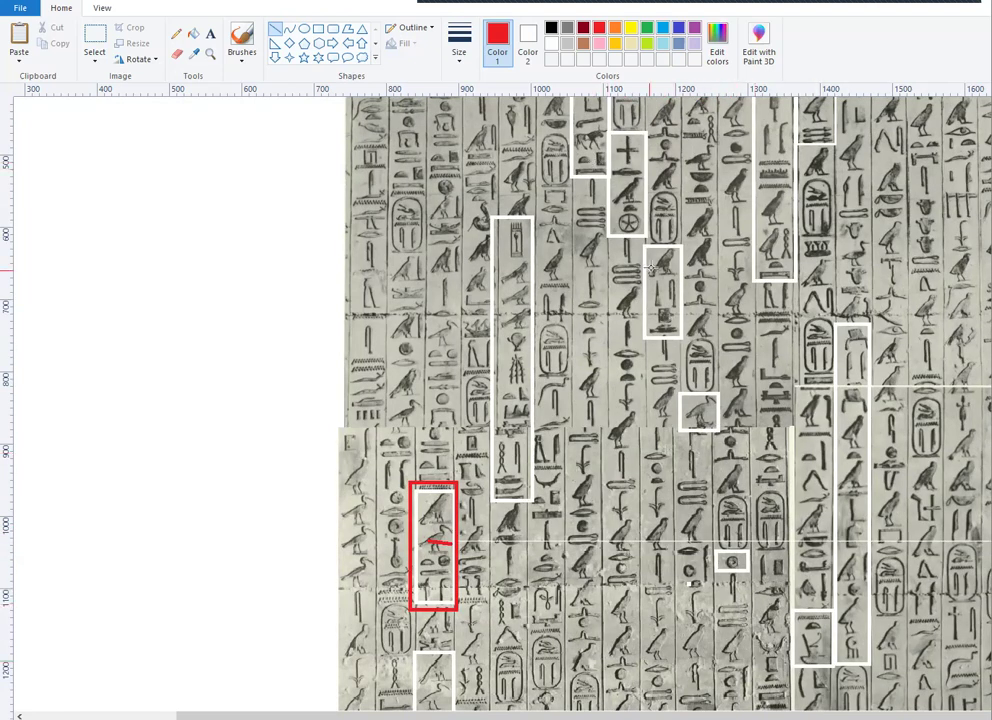
pyautogui.scroll(-3, 736, 570)
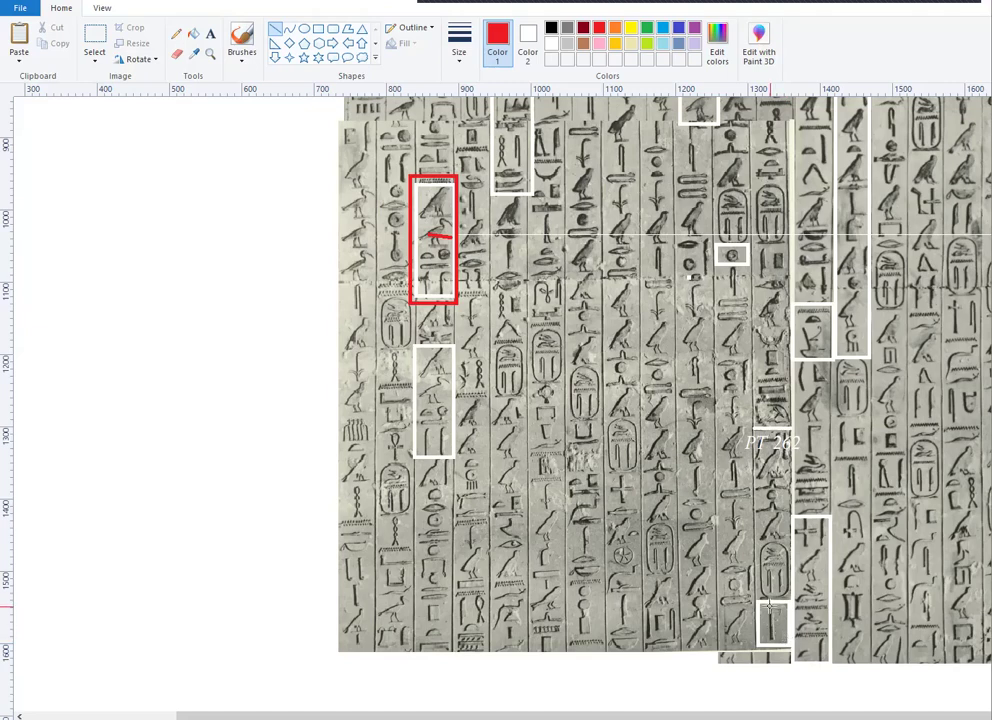
pyautogui.scroll(3, 770, 605)
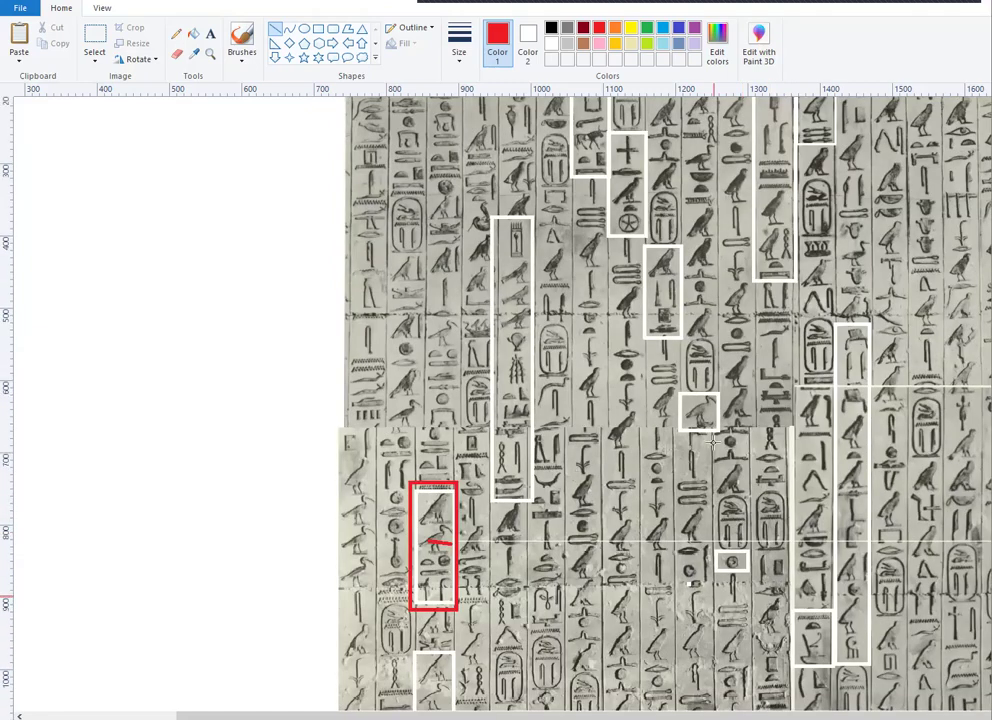
pyautogui.scroll(2, 712, 441)
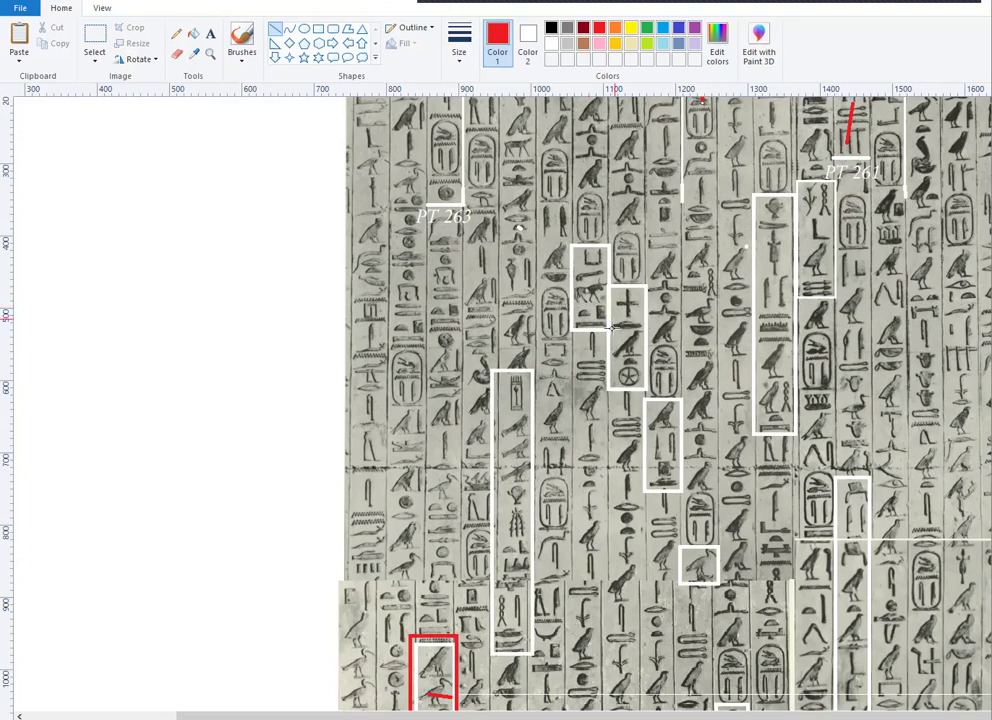
pyautogui.scroll(-3, 612, 333)
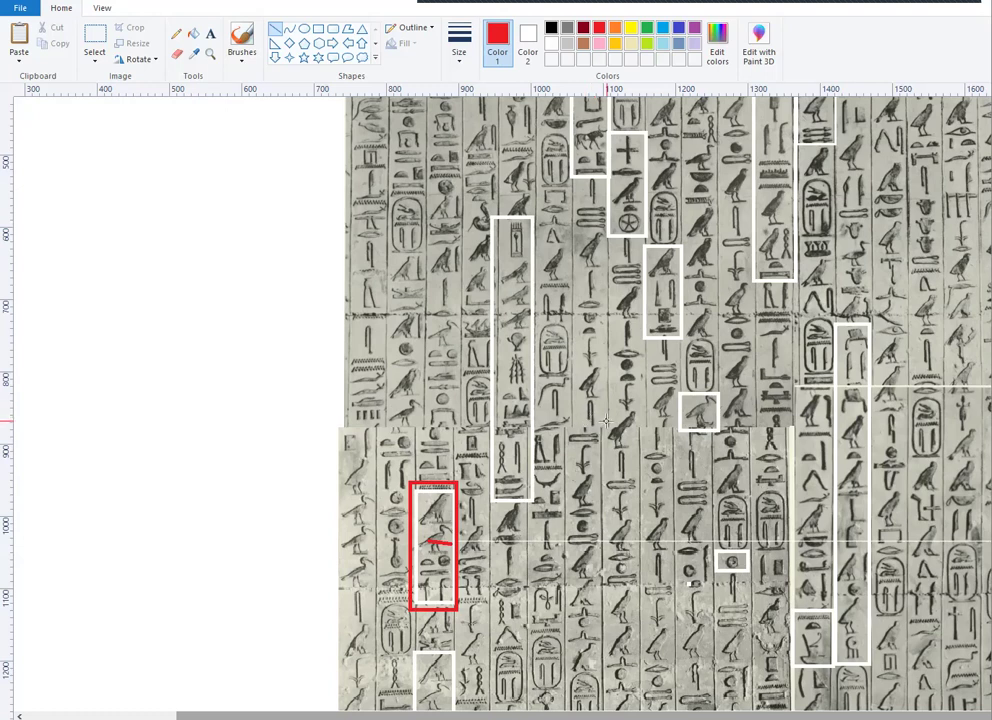
pyautogui.scroll(-3, 603, 432)
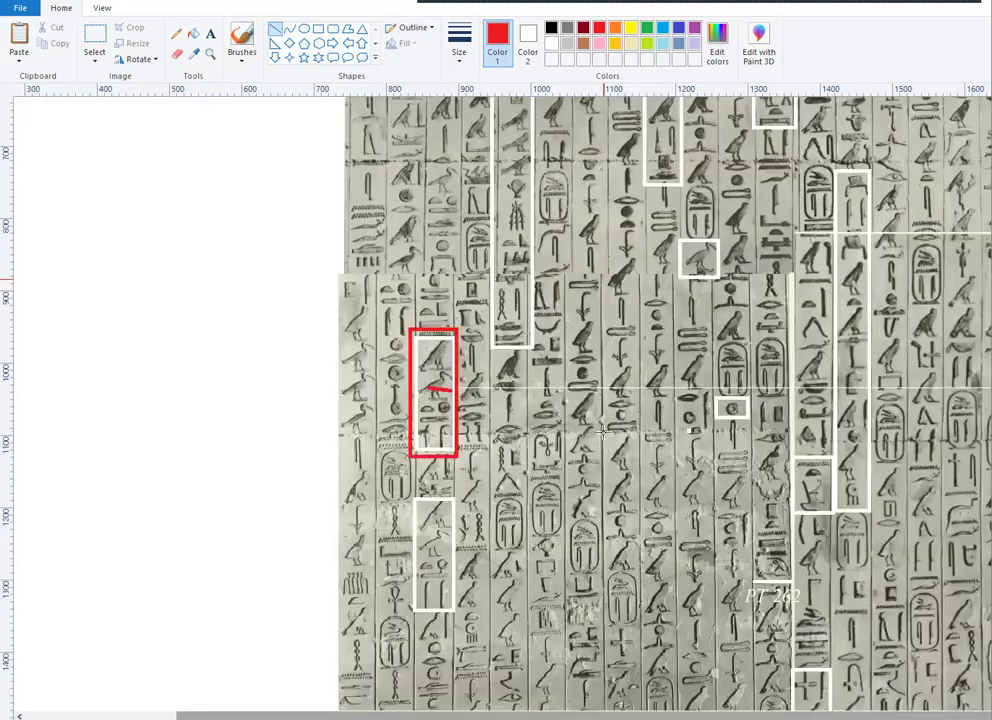
pyautogui.scroll(-3, 603, 432)
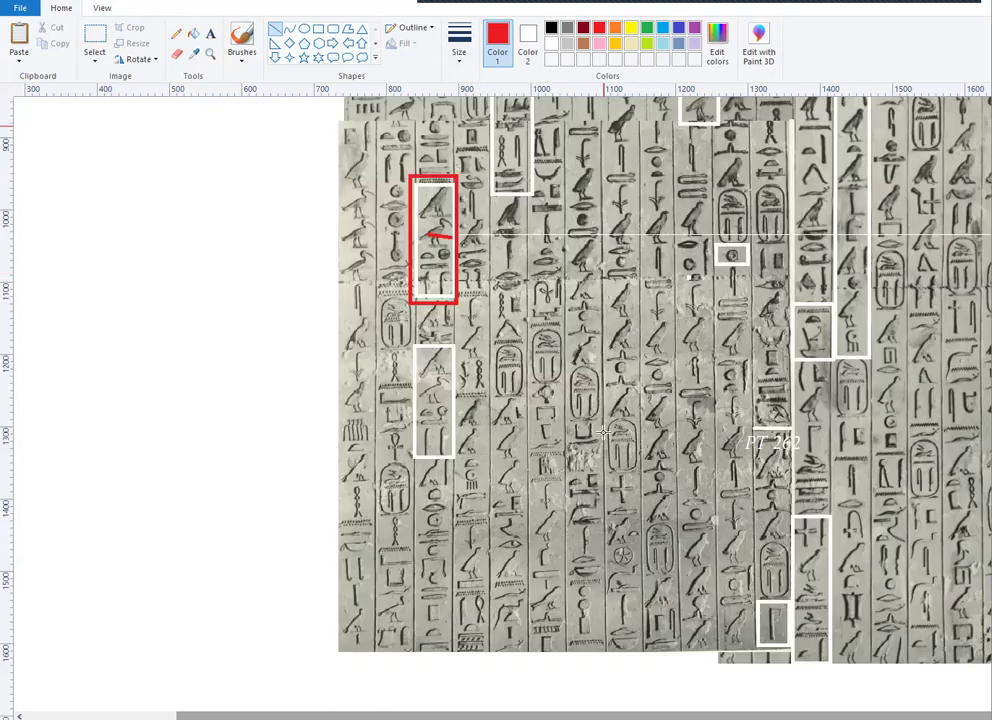
# Step: Draw a horizontal red line about 80 px long directly under the PT 261 label
pyautogui.scroll(9, 603, 432)
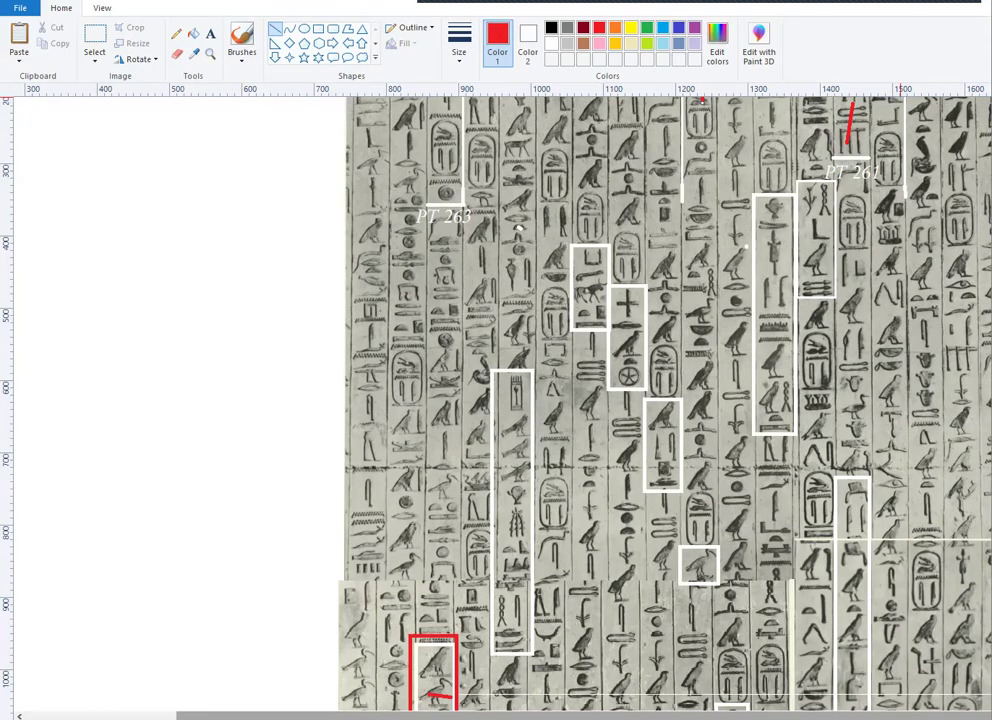
pyautogui.hscroll(3, 570, 400)
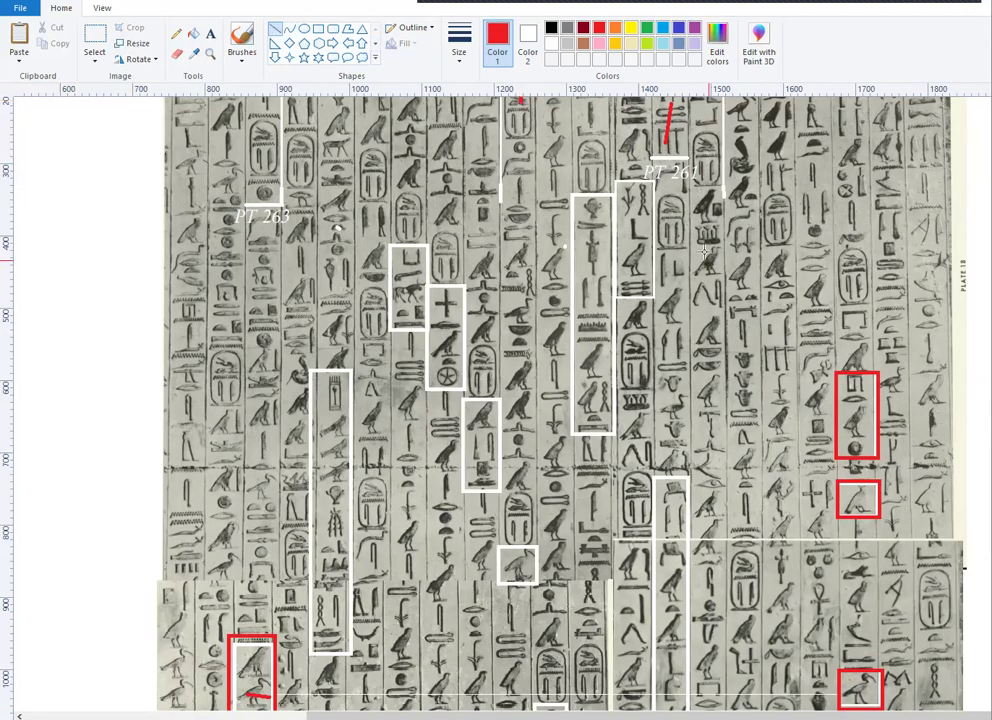
pyautogui.moveTo(643, 181); pyautogui.dragTo(700, 181)
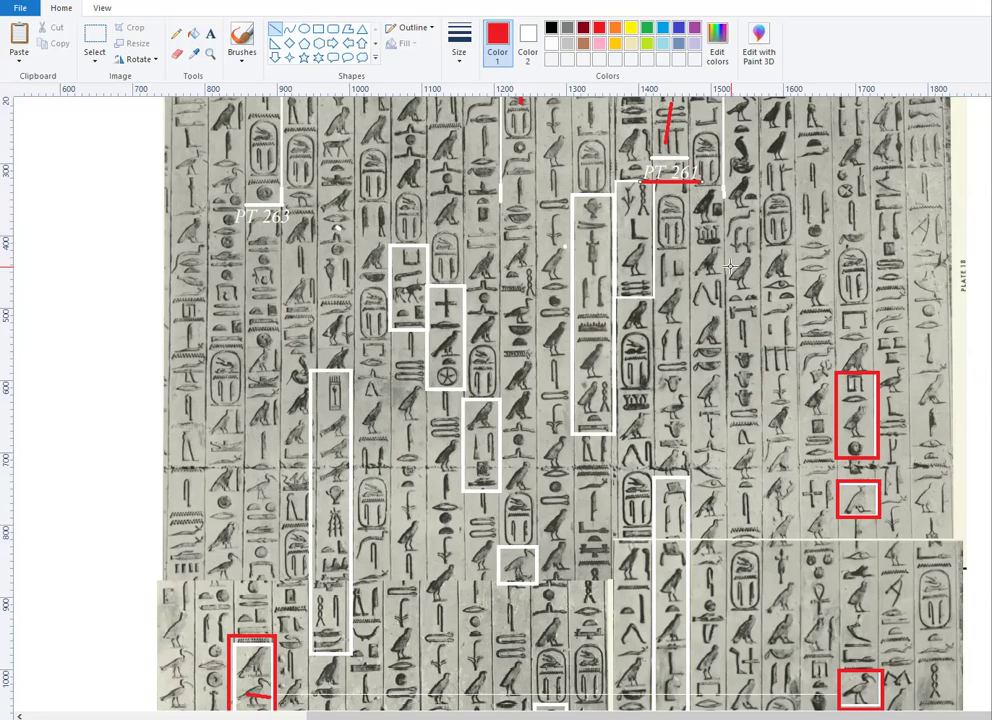
# Step: Examine the columns on the plate's western side, comparing the red-boxed glyphs with the white-boxed groups below PT 261
pyautogui.scroll(-3, 770, 297)
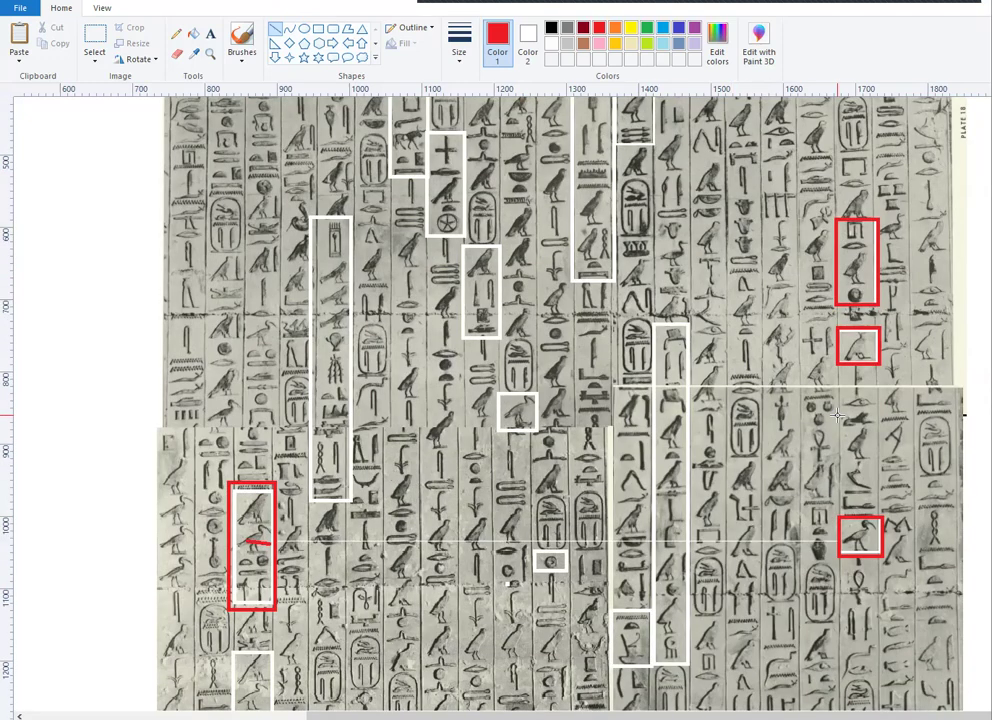
pyautogui.scroll(-3, 838, 415)
pyautogui.scroll(-3, 838, 415)
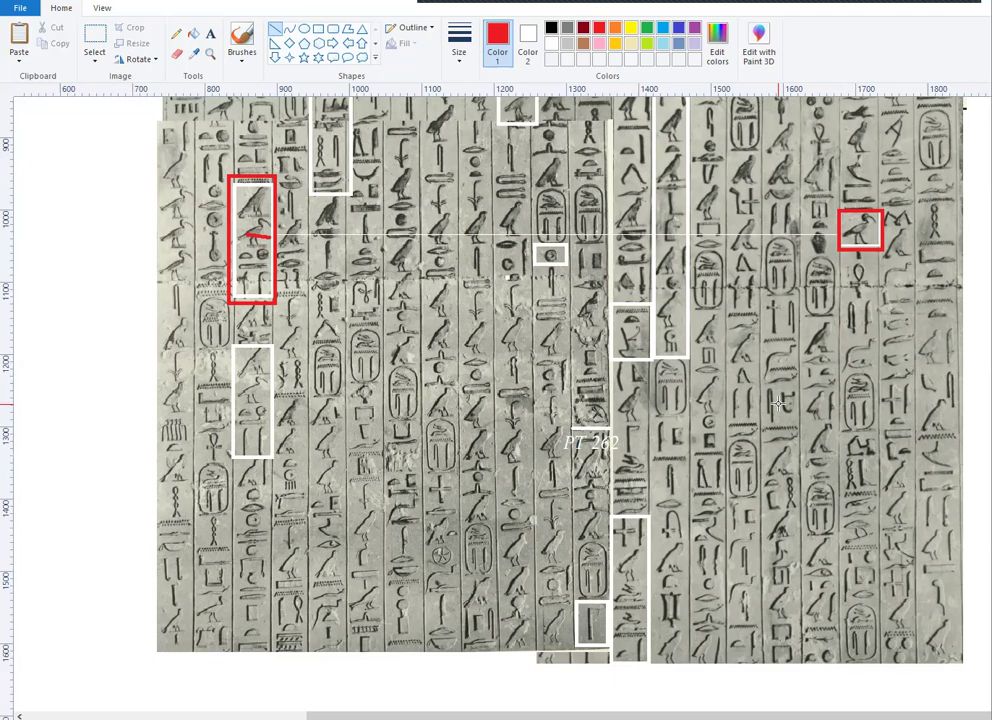
pyautogui.scroll(5, 654, 383)
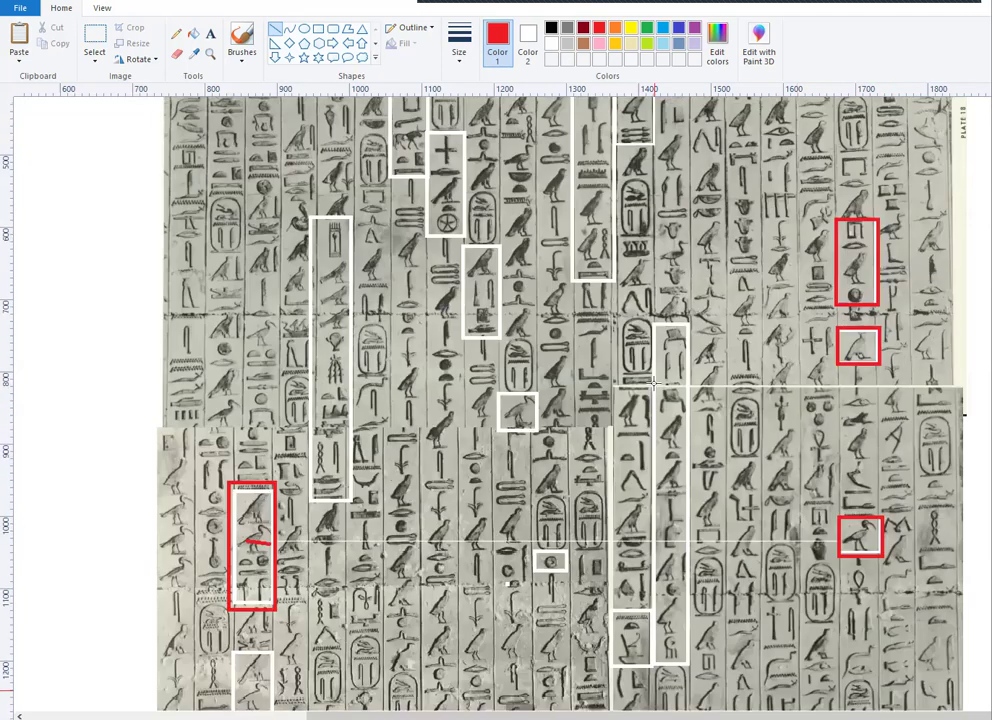
pyautogui.scroll(5, 654, 383)
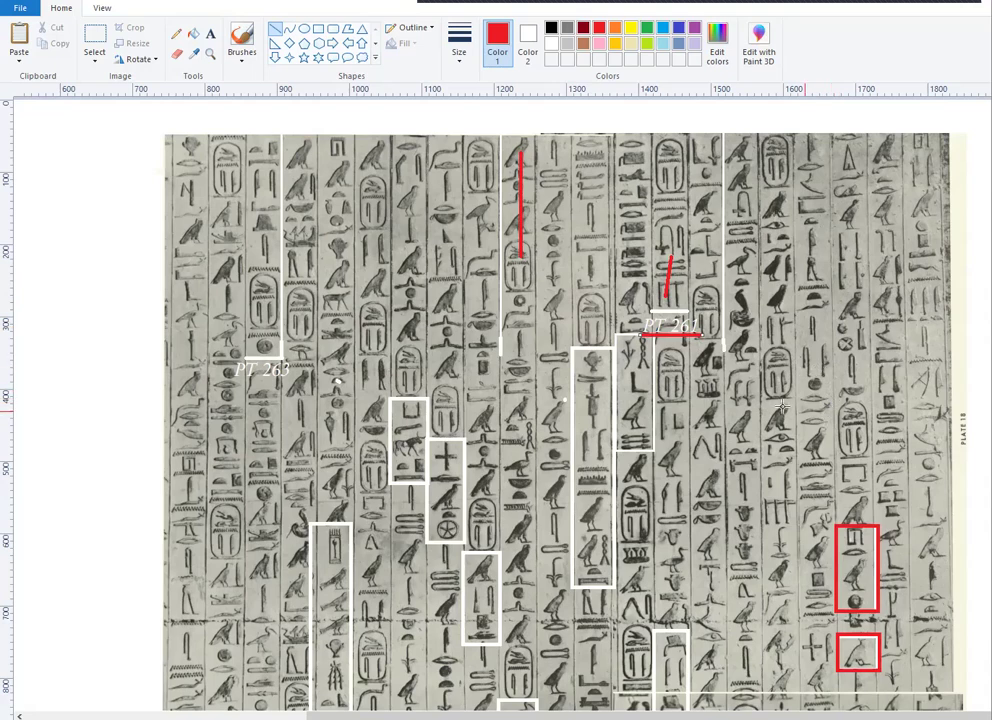
pyautogui.scroll(-3, 662, 342)
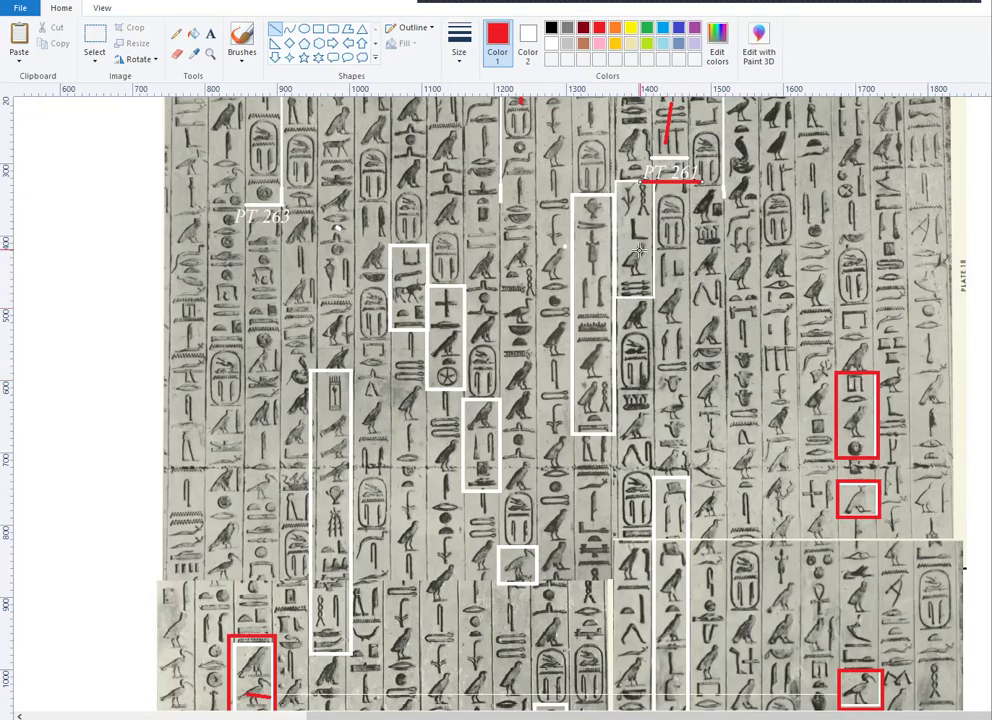
pyautogui.scroll(-3, 640, 250)
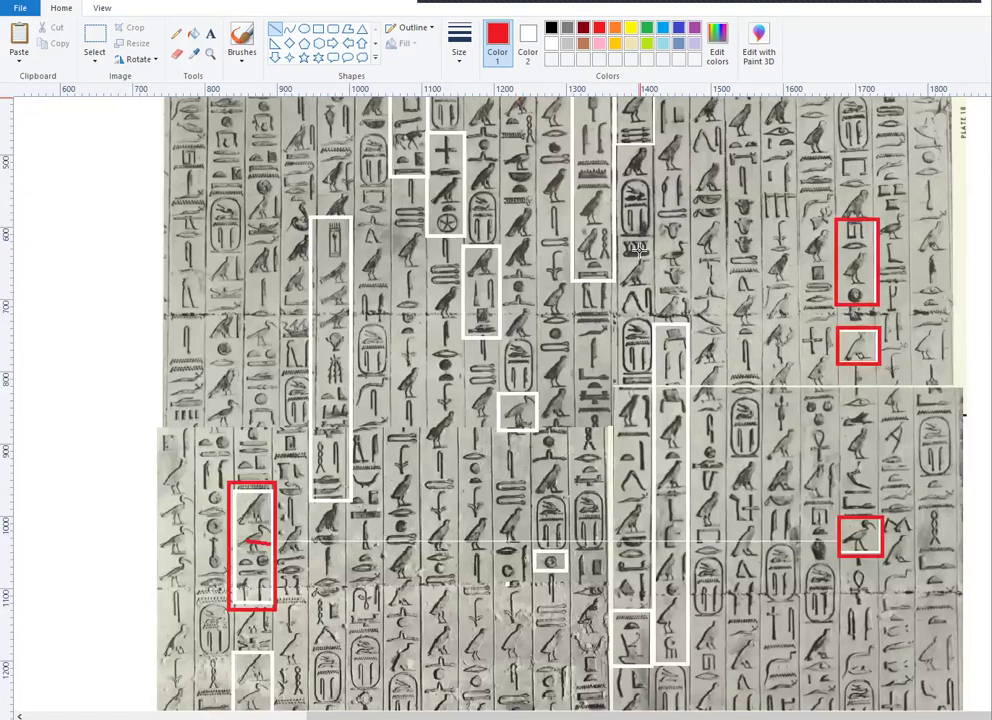
pyautogui.scroll(-3, 638, 258)
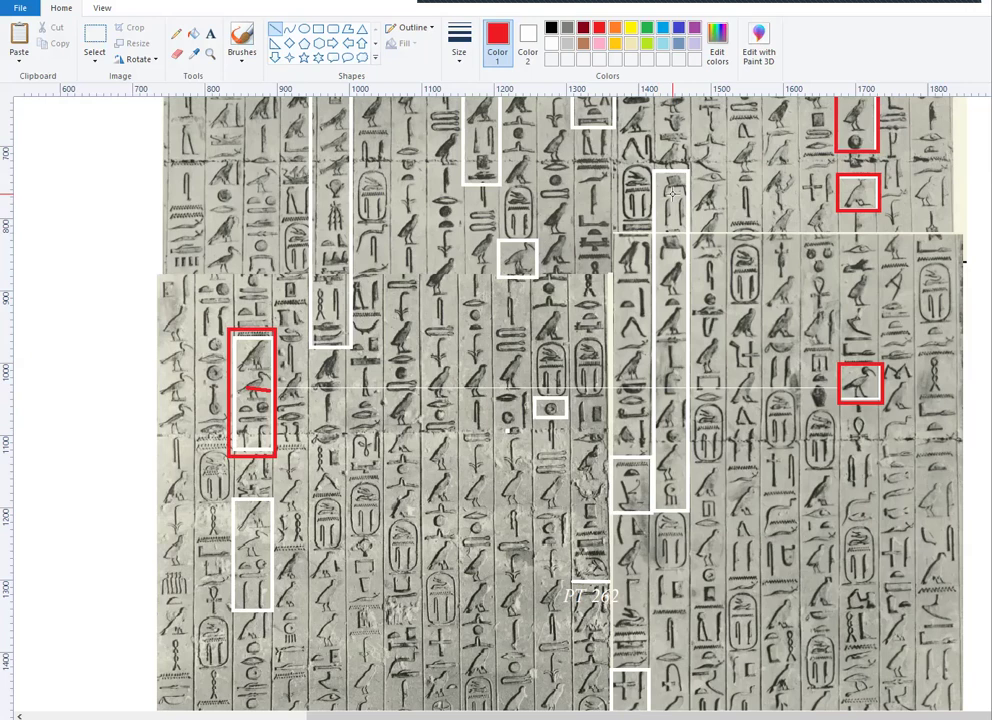
# Step: Examine the white-boxed glyph columns directly below the PT 261 label, from the plate's upper edge to the seam between the photographs
pyautogui.scroll(5, 613, 245)
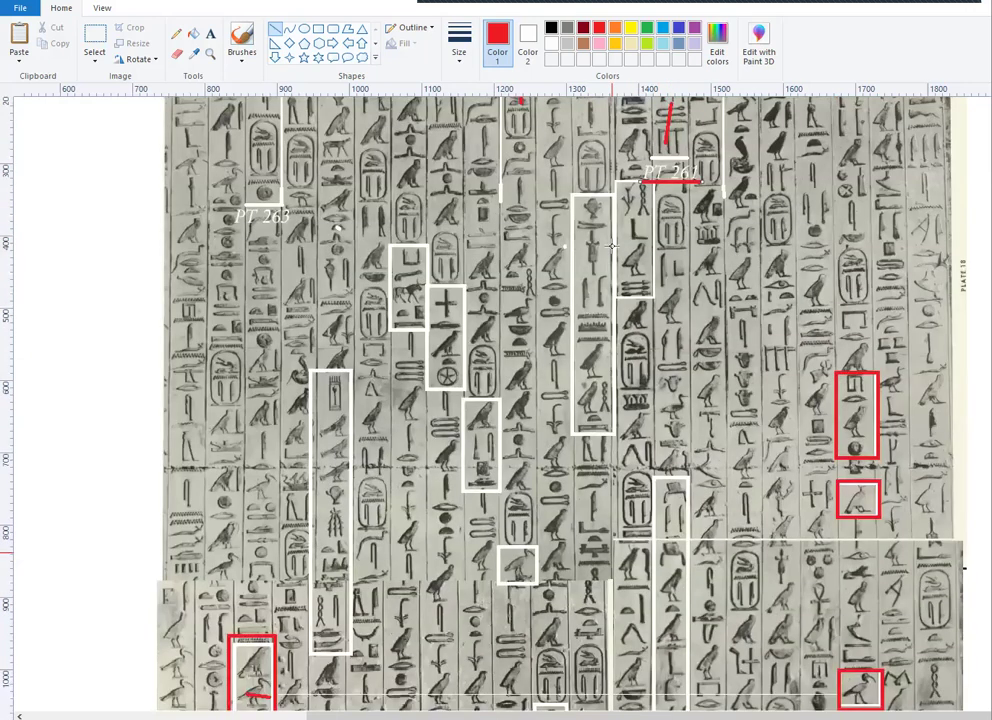
pyautogui.scroll(-3, 615, 260)
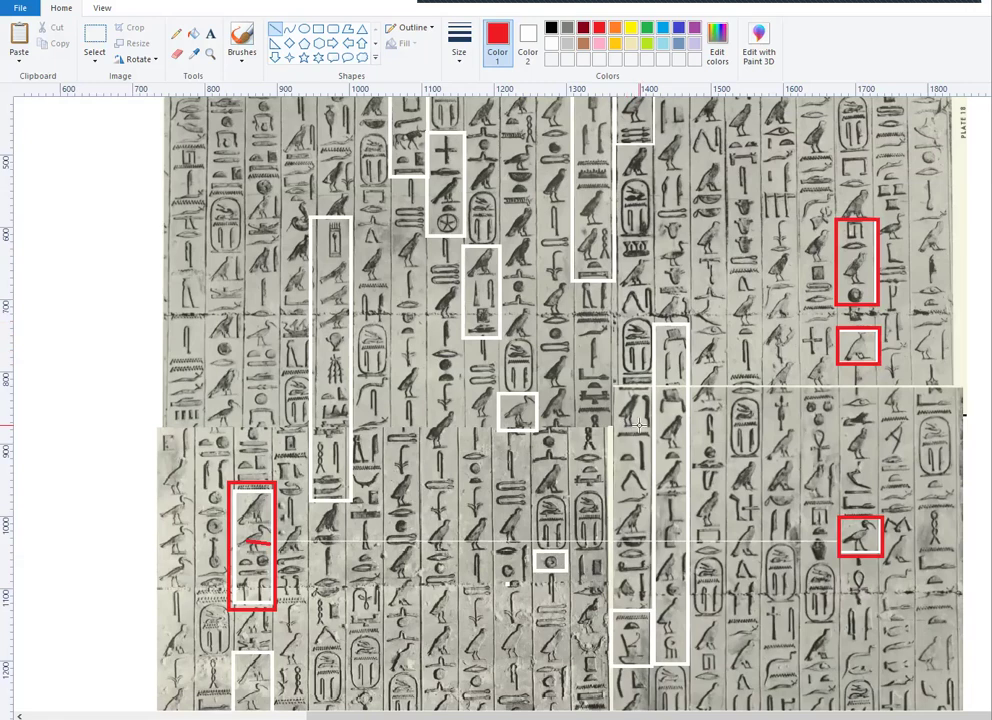
pyautogui.scroll(3, 638, 425)
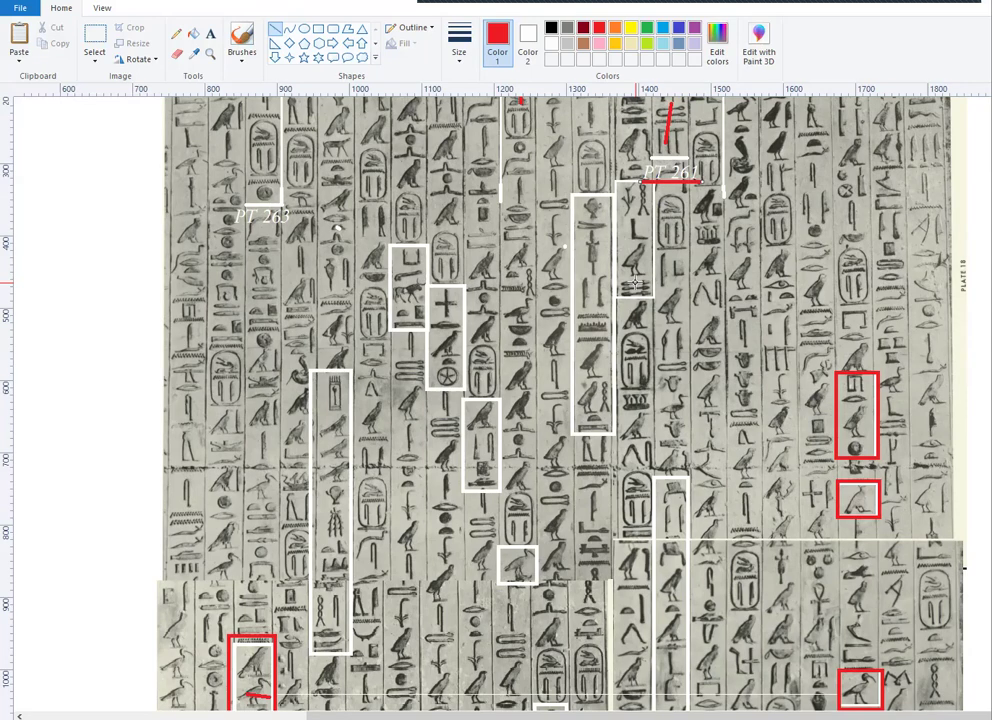
pyautogui.scroll(3, 636, 281)
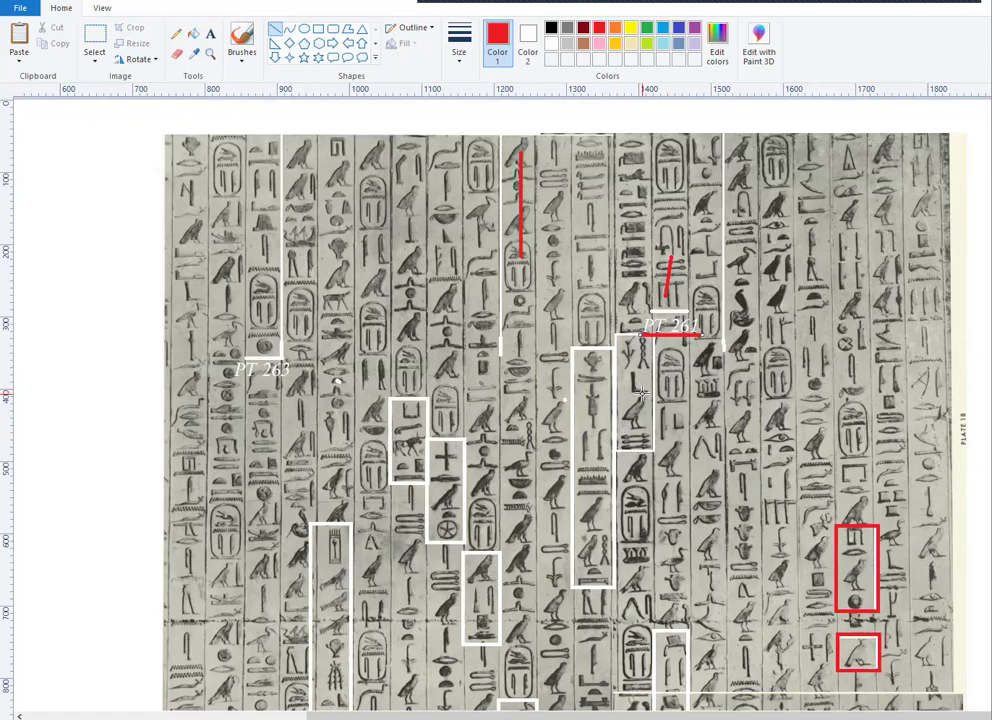
pyautogui.scroll(-3, 642, 393)
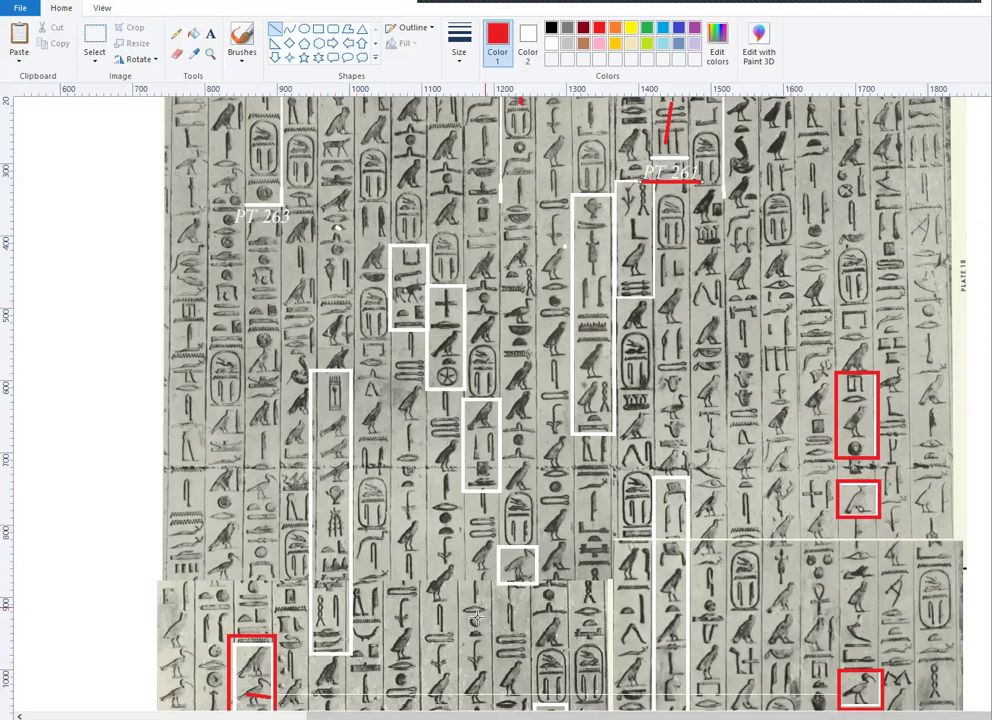
pyautogui.click(330, 690)
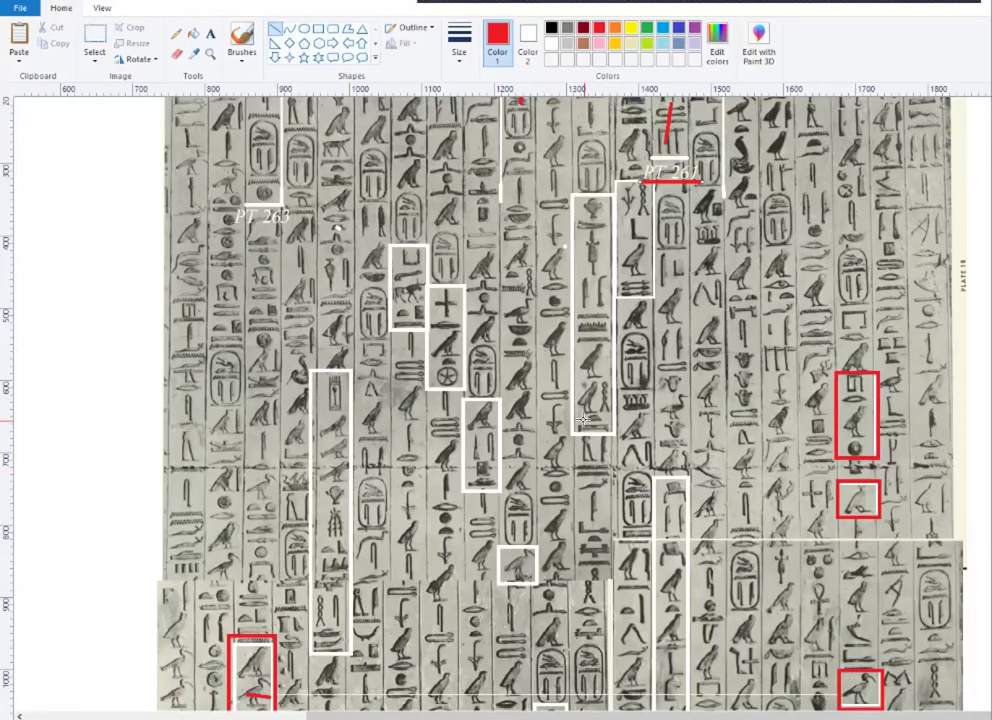
pyautogui.scroll(-3, 583, 420)
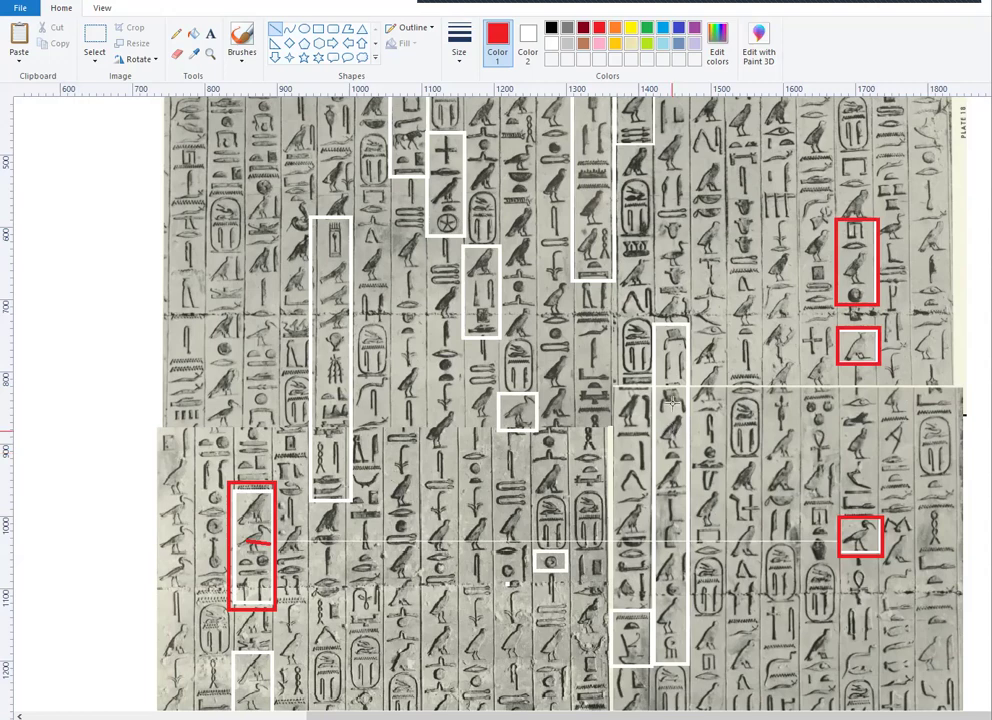
pyautogui.scroll(3, 683, 228)
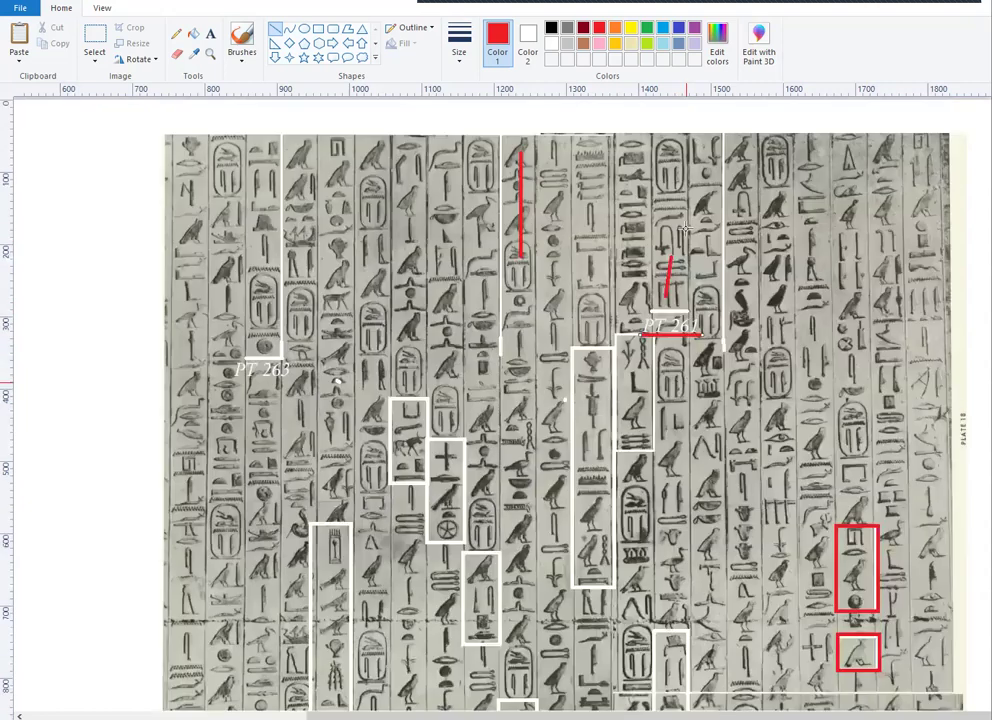
pyautogui.scroll(-2, 680, 330)
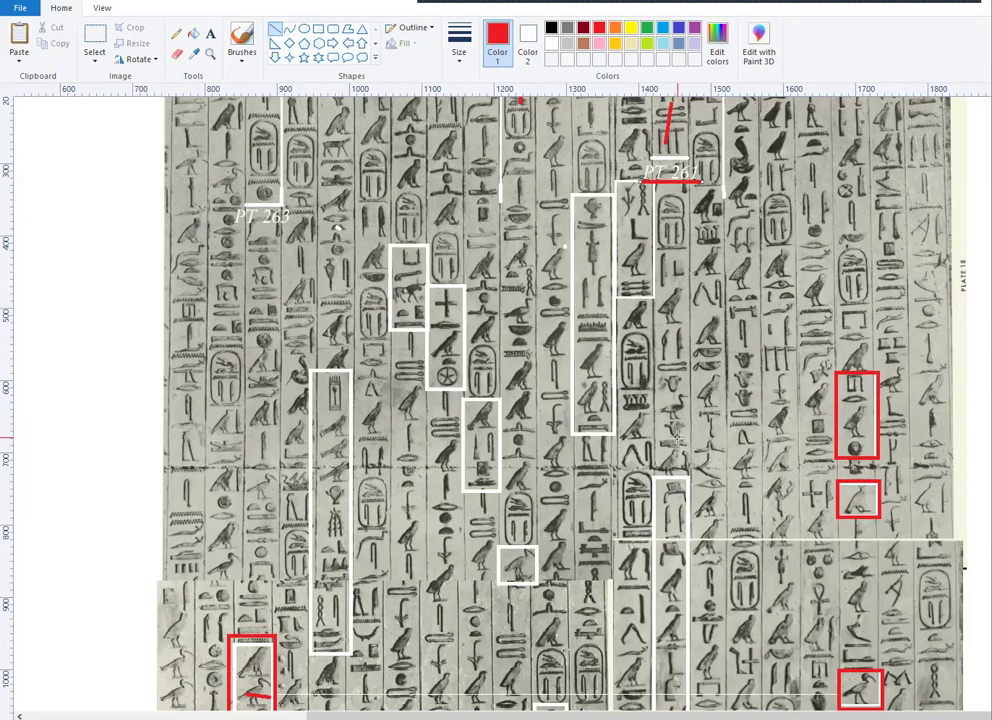
pyautogui.scroll(-3, 676, 438)
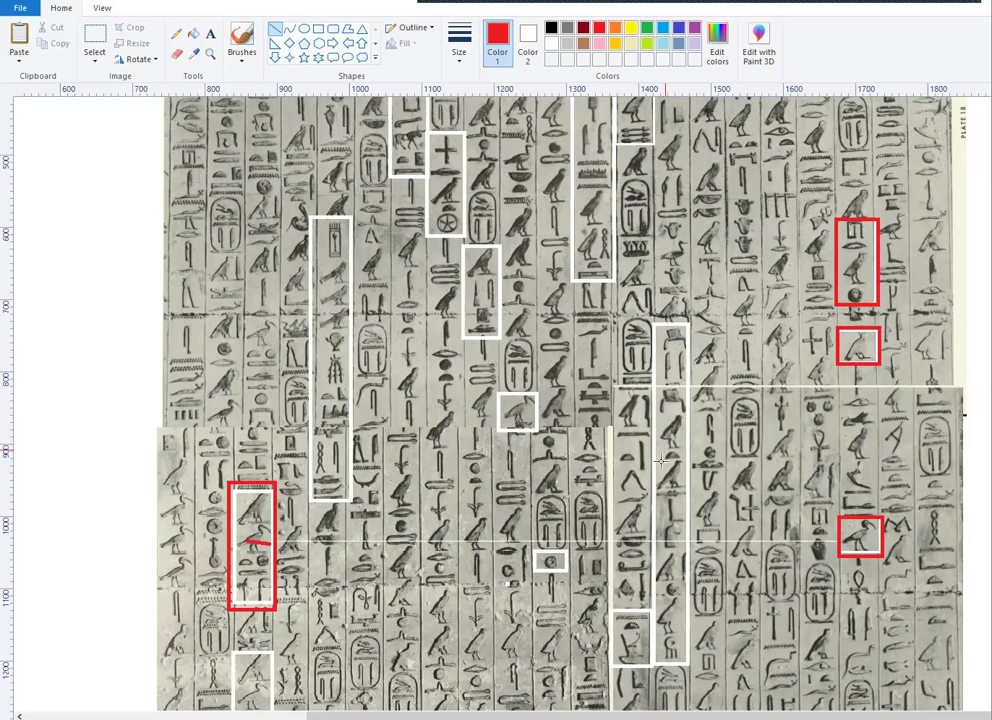
# Step: Follow the tall white-boxed column below PT 261 down past PT 262 to the boxed glyphs at the plate's lower edge
pyautogui.scroll(-3, 660, 470)
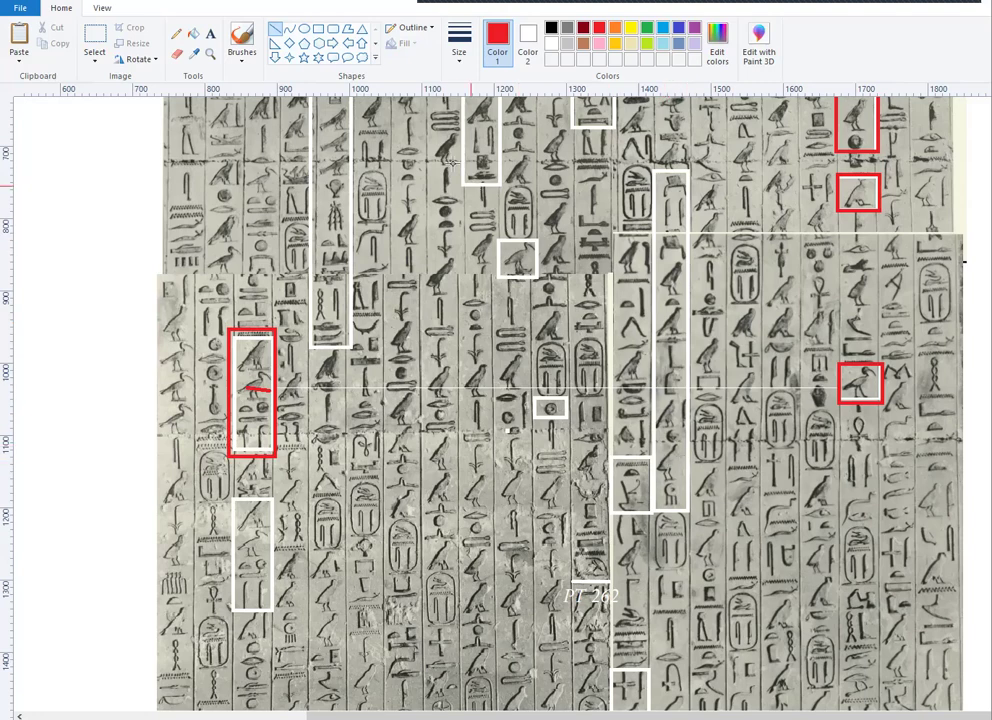
pyautogui.scroll(3, 366, 106)
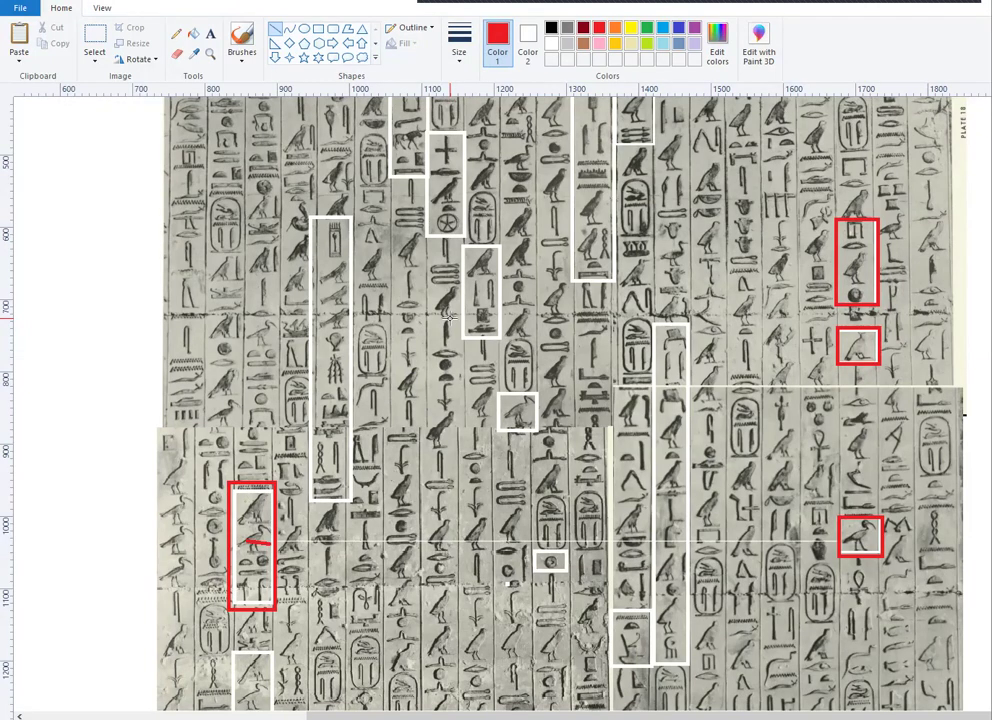
pyautogui.scroll(-3, 500, 290)
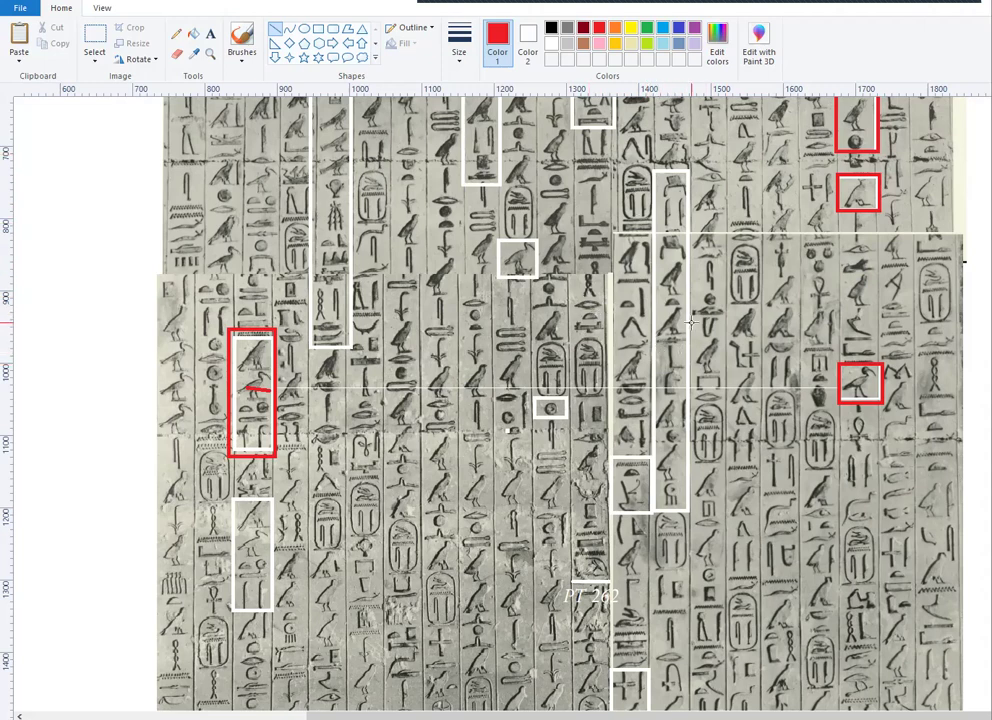
pyautogui.scroll(-3, 690, 322)
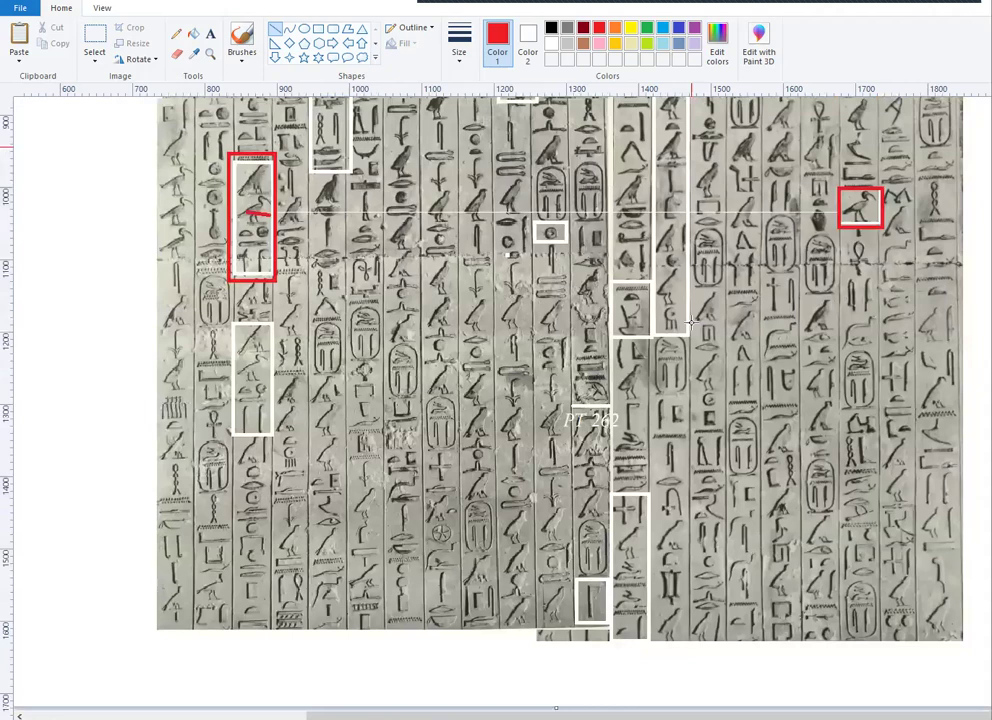
pyautogui.scroll(5, 690, 322)
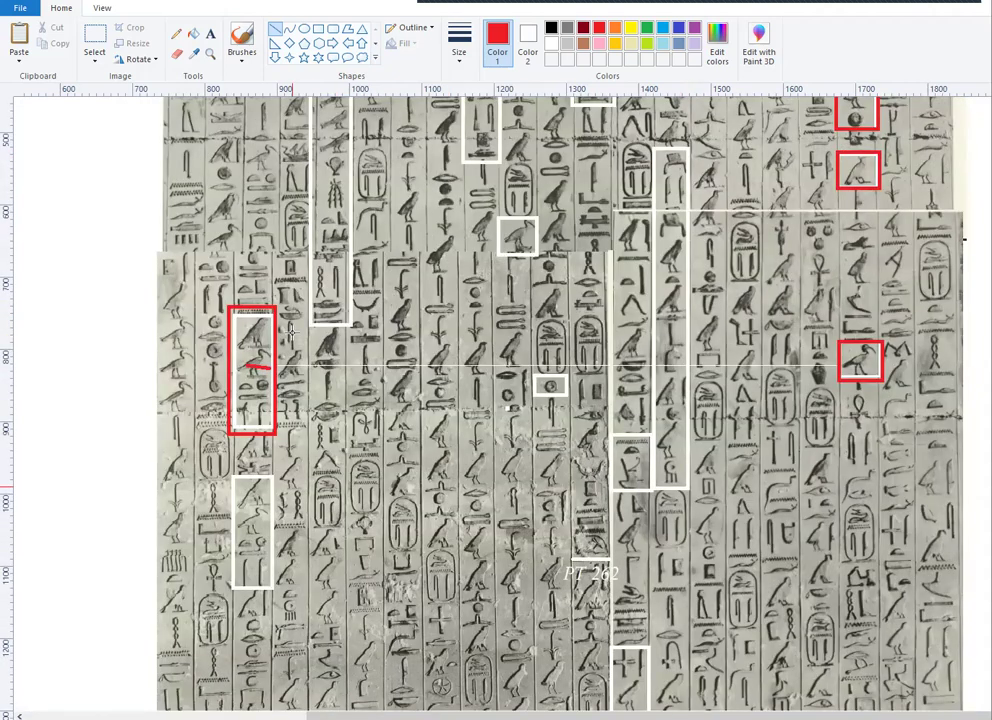
pyautogui.scroll(5, 292, 331)
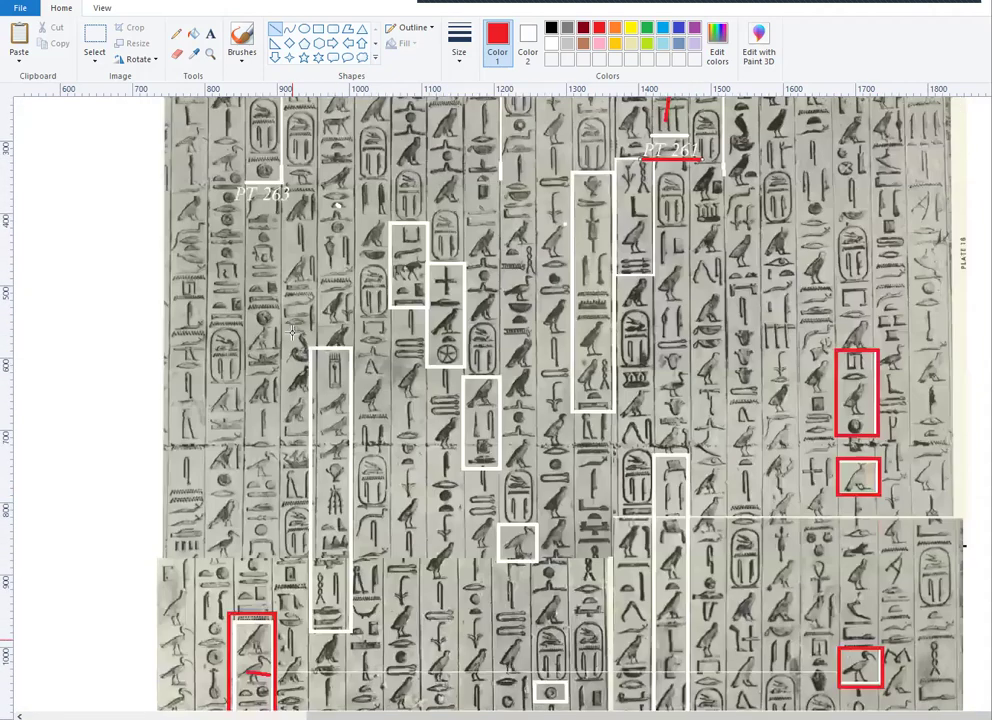
pyautogui.scroll(-3, 320, 293)
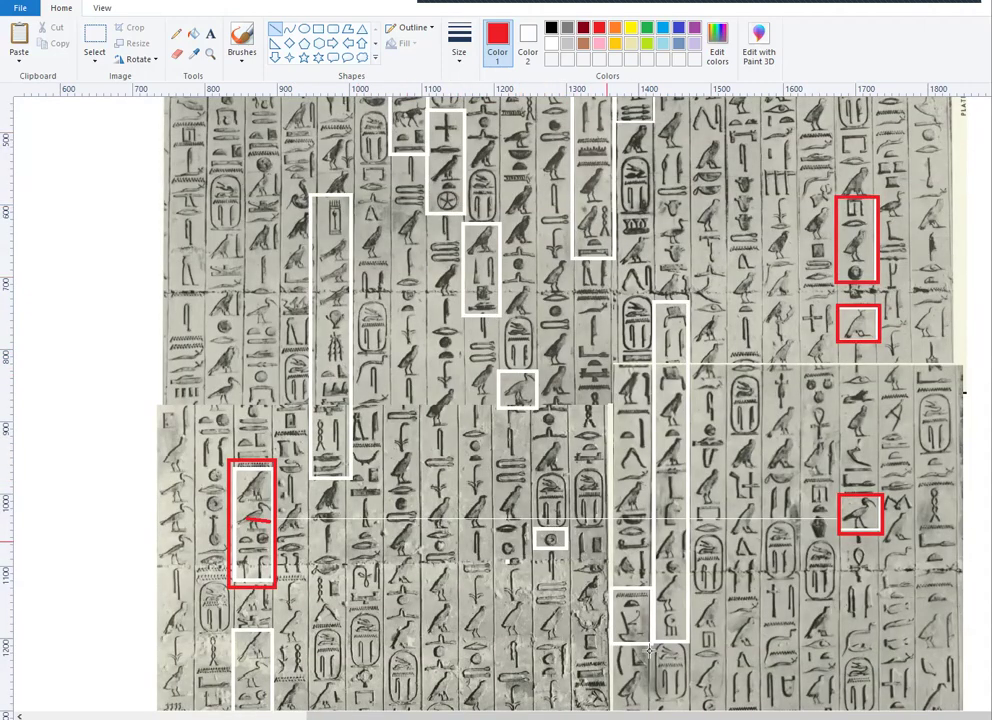
pyautogui.scroll(-5, 485, 539)
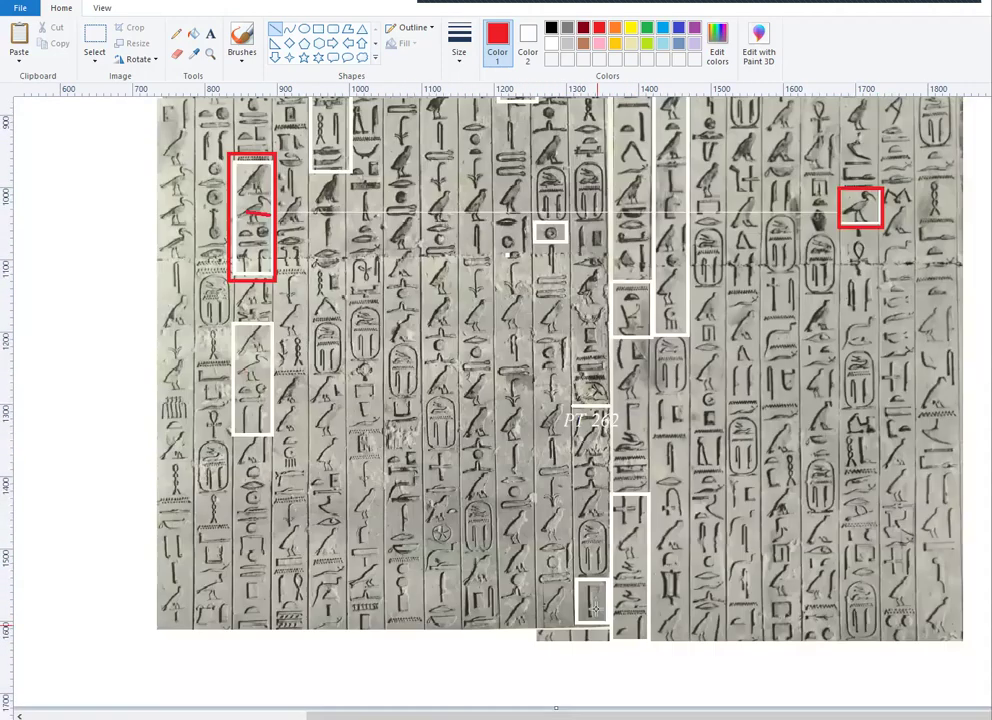
pyautogui.scroll(10, 517, 537)
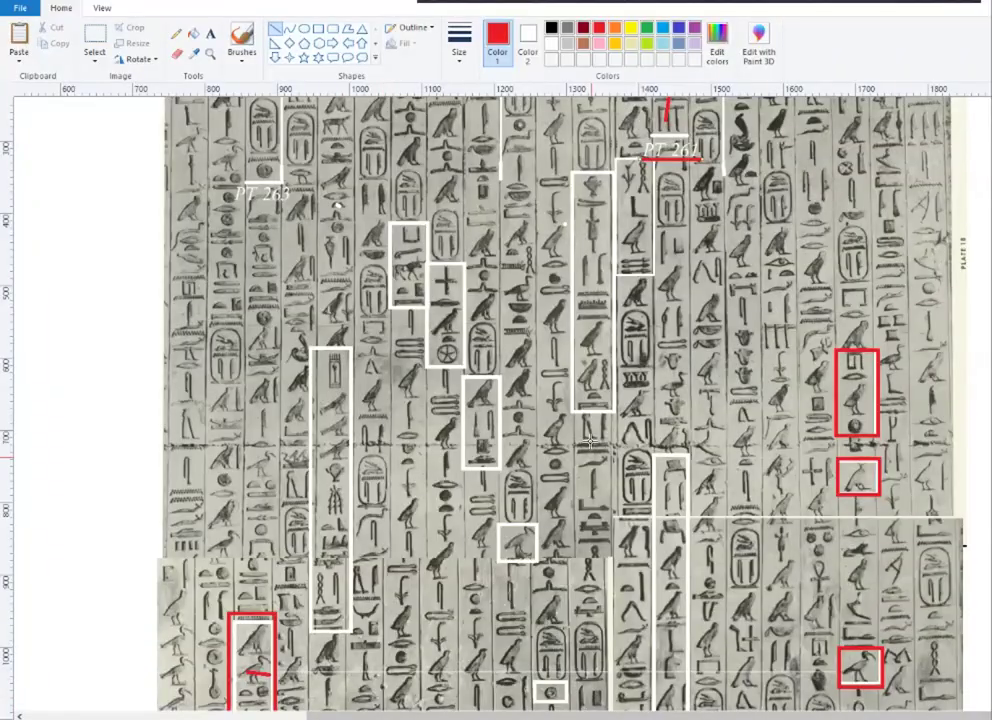
# Step: Examine the small white-boxed bird and disc glyphs above PT 262 and the neighbouring columns running down to that label
pyautogui.scroll(-3, 567, 554)
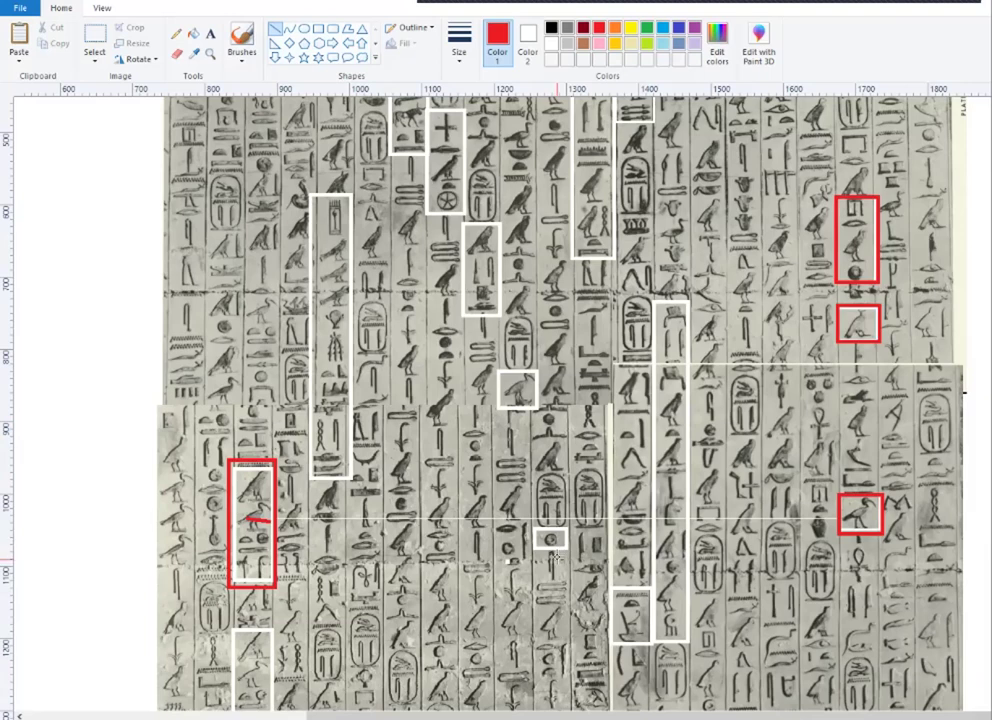
pyautogui.scroll(3, 559, 559)
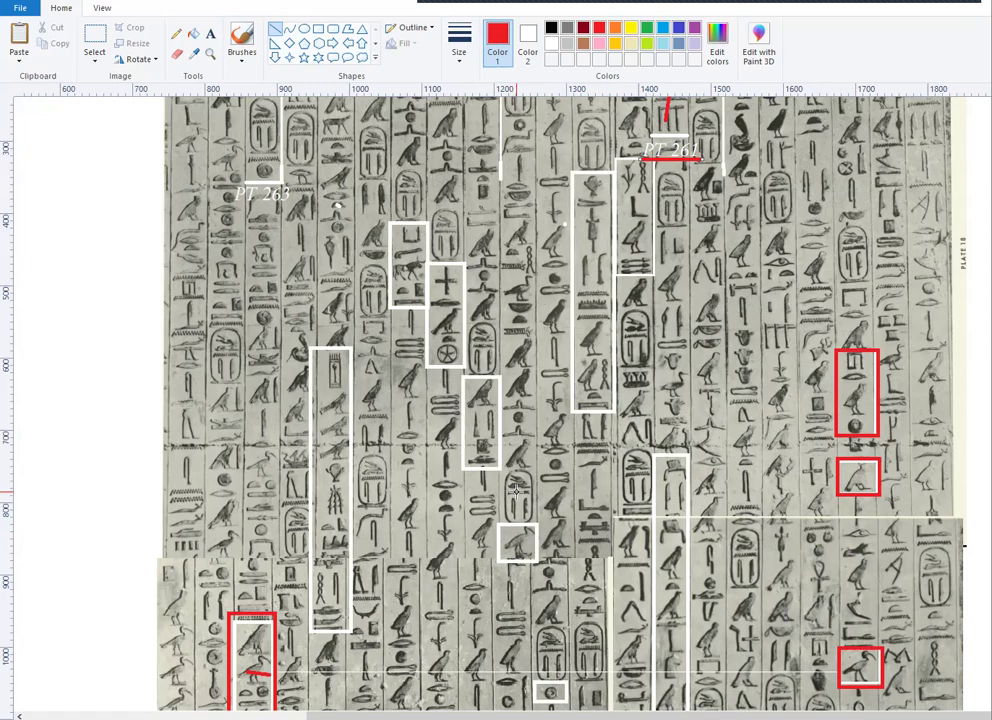
pyautogui.scroll(-3, 518, 490)
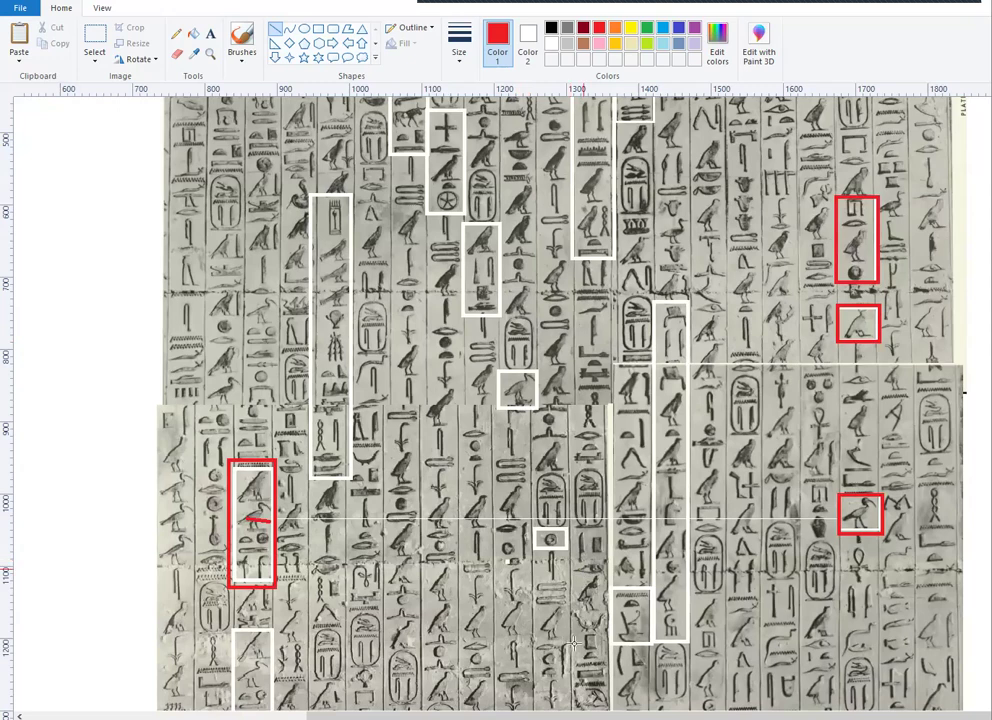
pyautogui.scroll(-3, 565, 618)
pyautogui.scroll(-3, 565, 618)
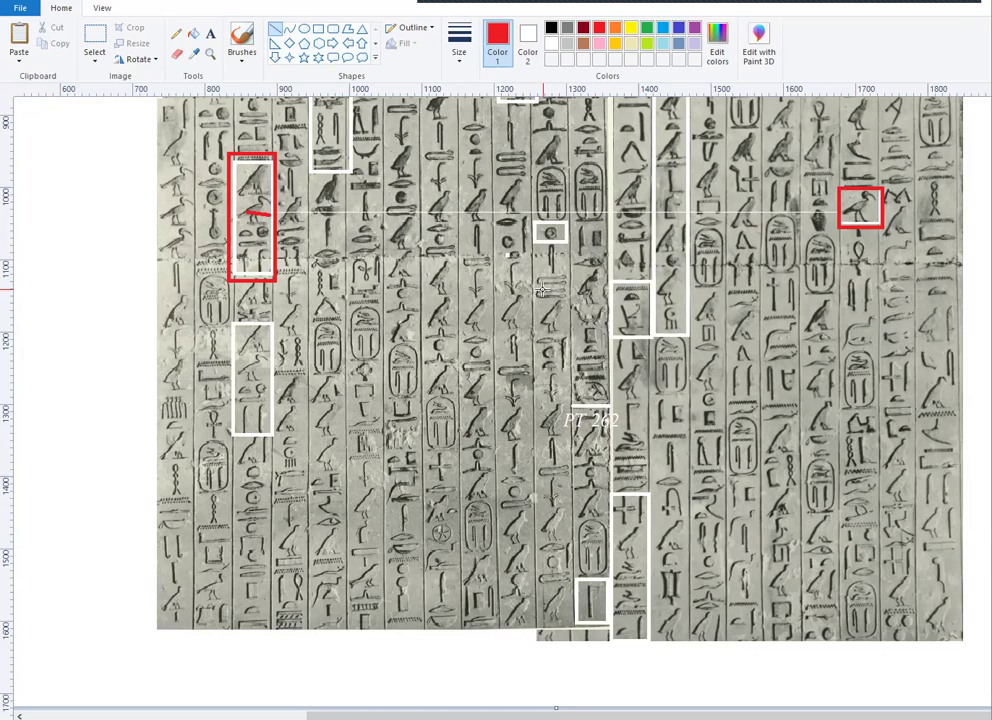
pyautogui.scroll(3, 541, 289)
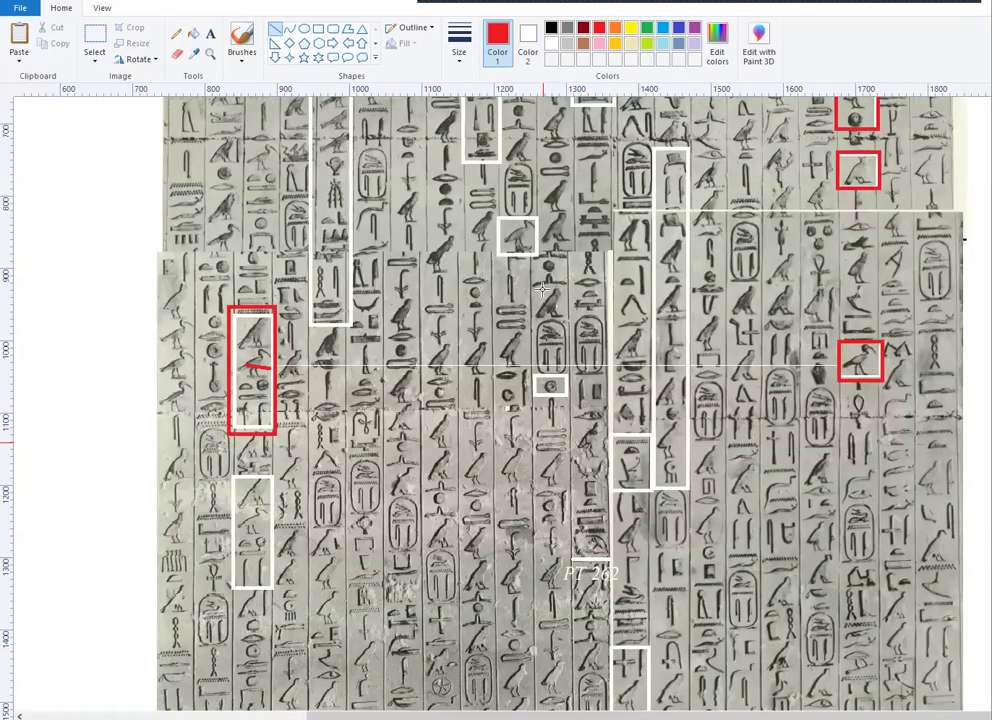
pyautogui.scroll(-3, 541, 289)
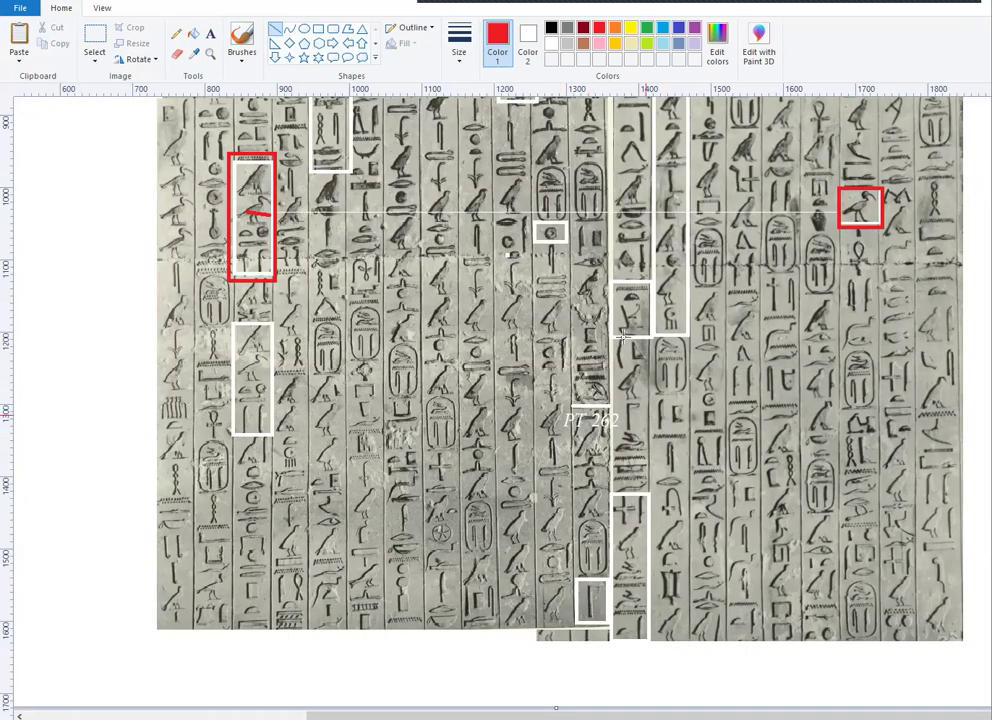
pyautogui.scroll(9, 617, 340)
pyautogui.scroll(-6, 641, 398)
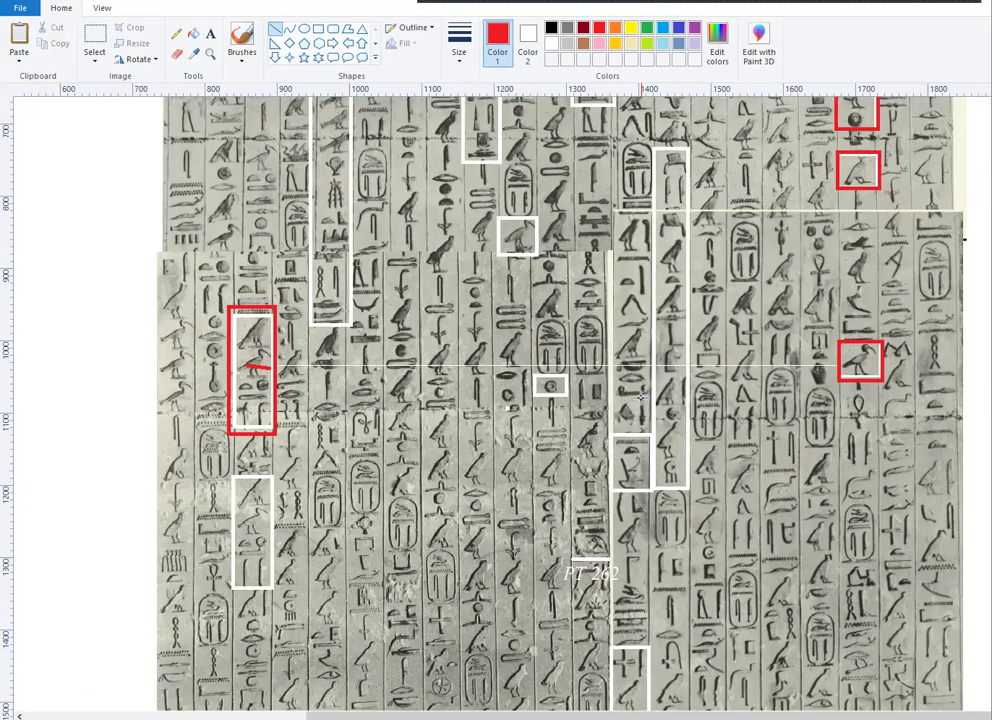
pyautogui.scroll(-3, 641, 398)
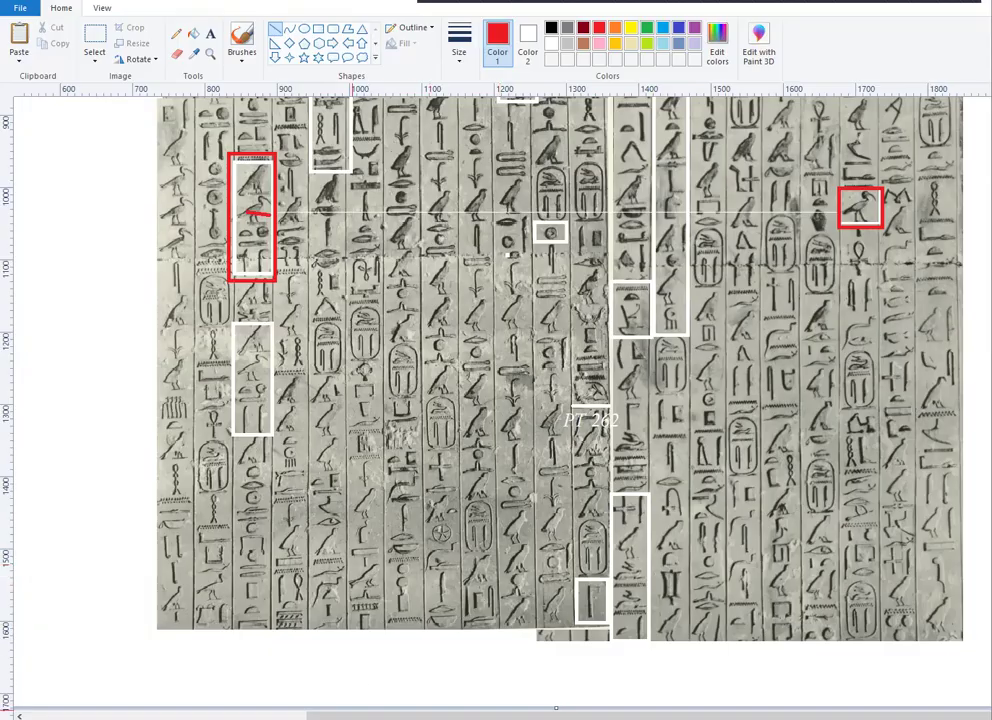
# Step: Compare the columns below the PT 263 label with the red-boxed bird group and the tall white-boxed column beside it
pyautogui.click(343, 682)
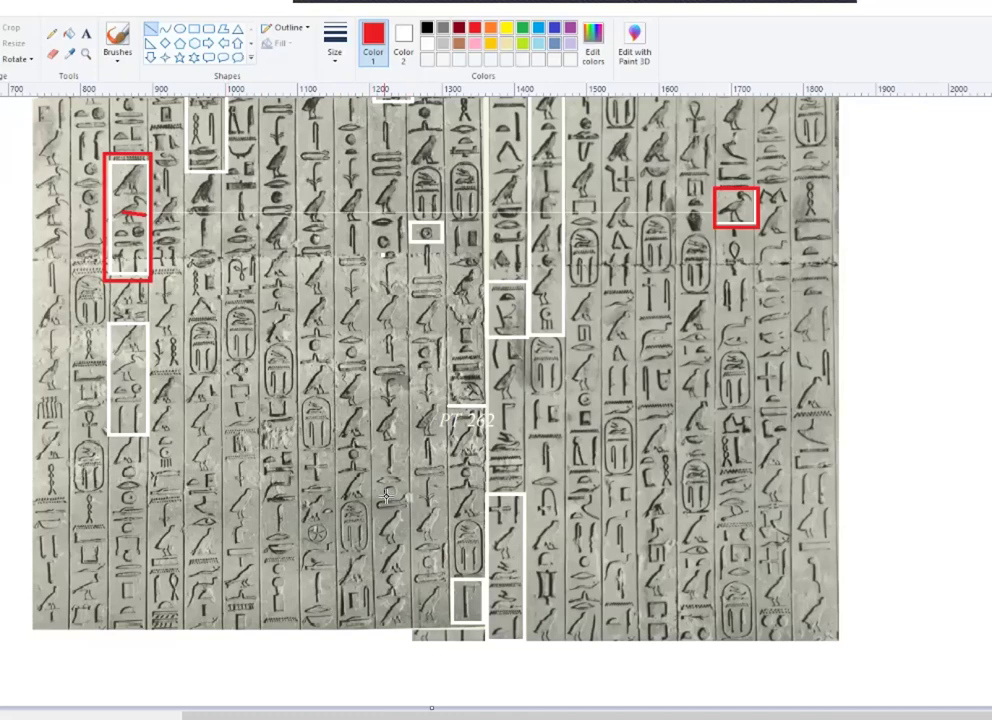
pyautogui.scroll(3, 377, 470)
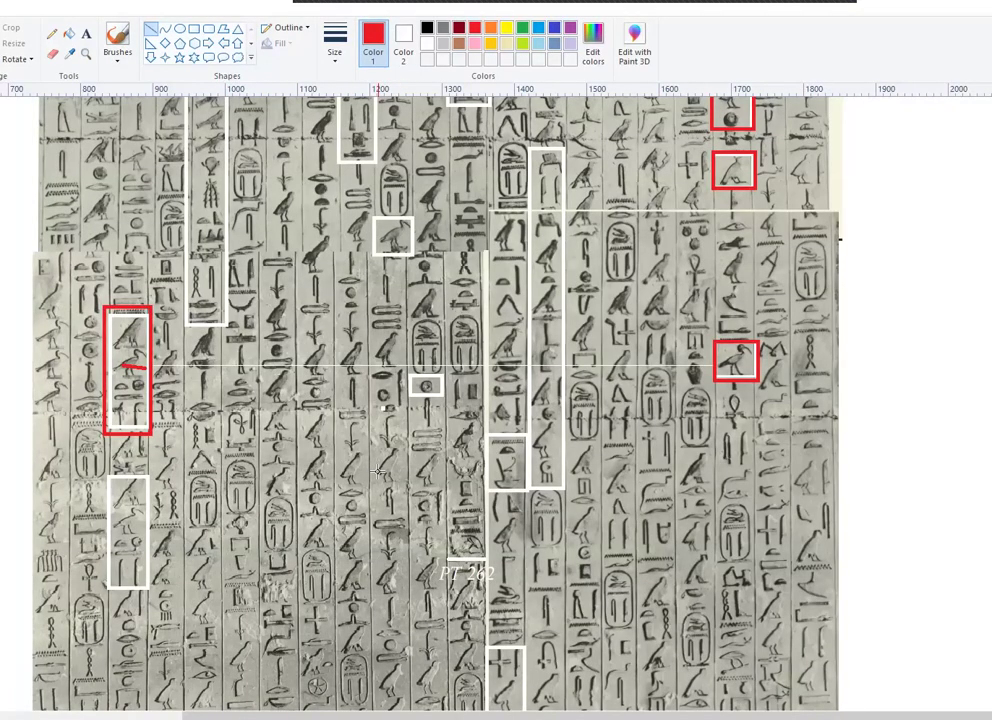
pyautogui.scroll(3, 378, 472)
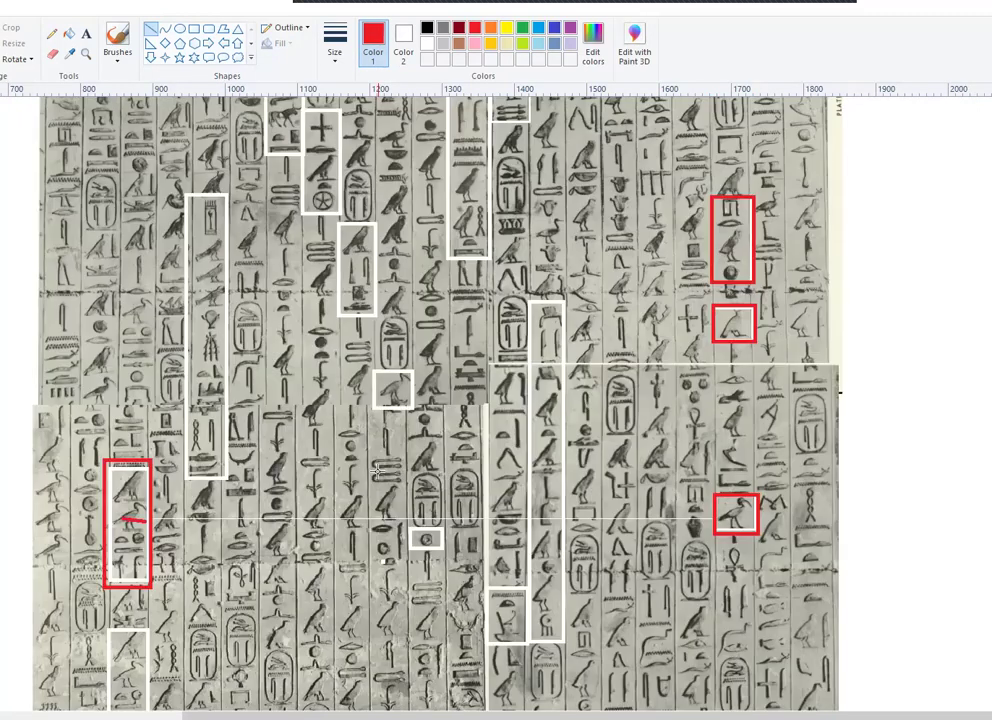
pyautogui.scroll(-3, 377, 470)
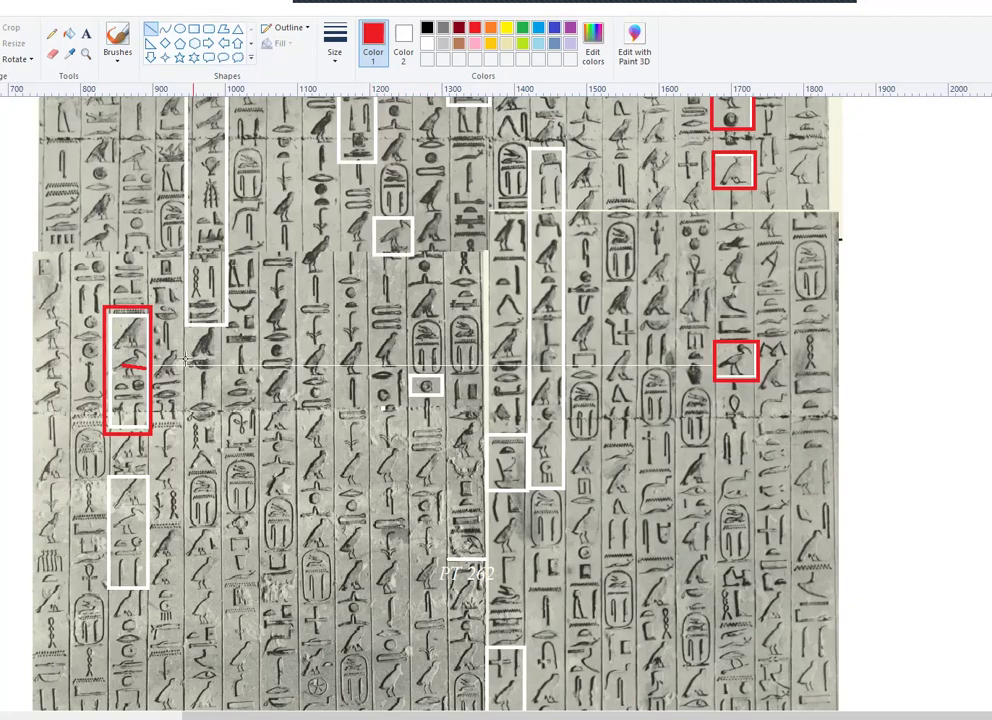
pyautogui.scroll(6, 140, 370)
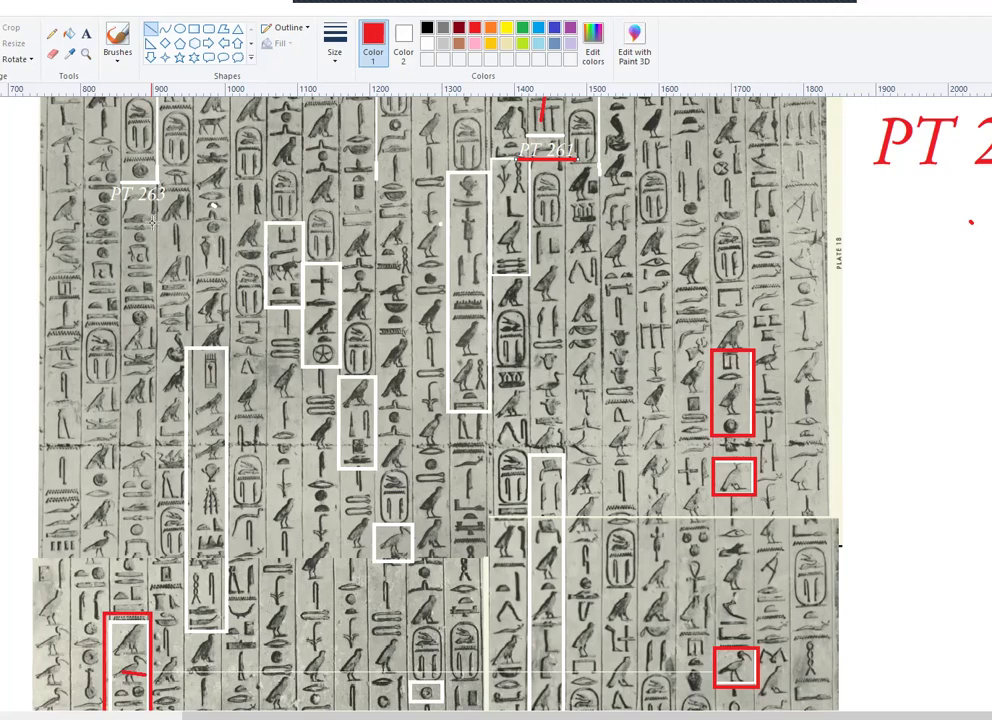
pyautogui.scroll(-3, 152, 222)
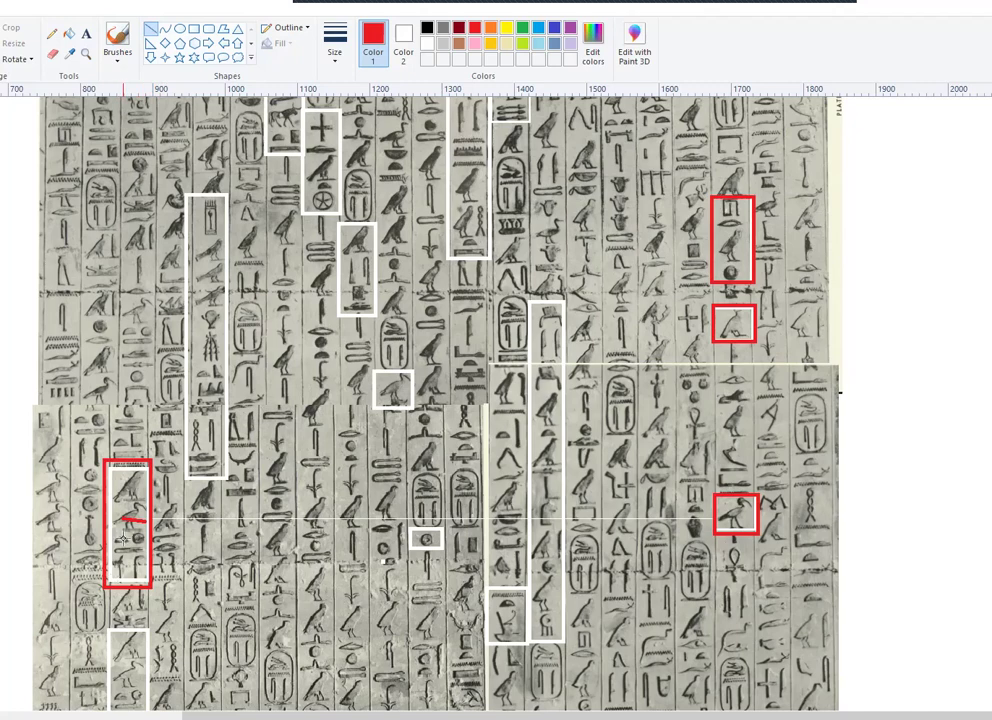
pyautogui.scroll(3, 124, 540)
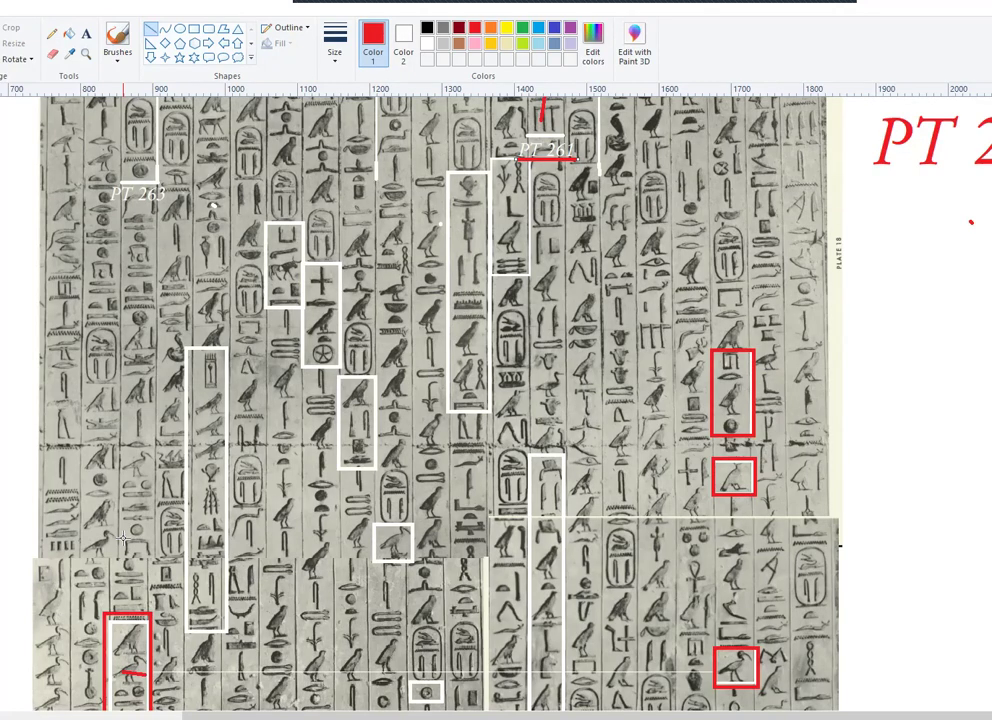
pyautogui.scroll(-3, 124, 540)
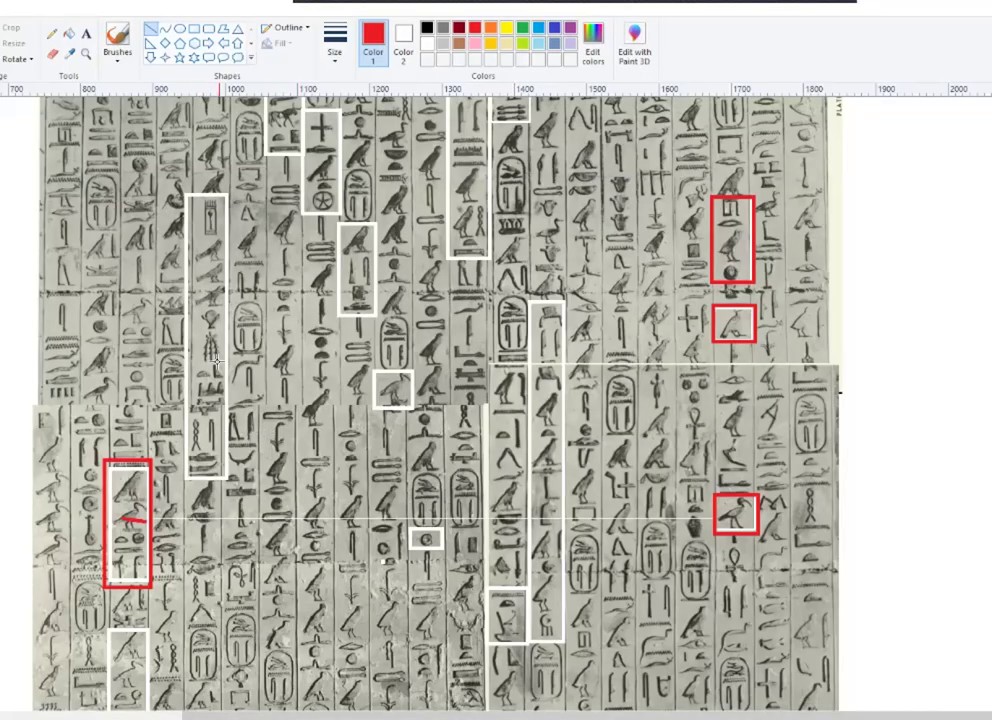
# Step: Mark the glyph column below the PT 263 label with six slanting red lines, ending just above the horizontal crack
pyautogui.scroll(-3, 166, 356)
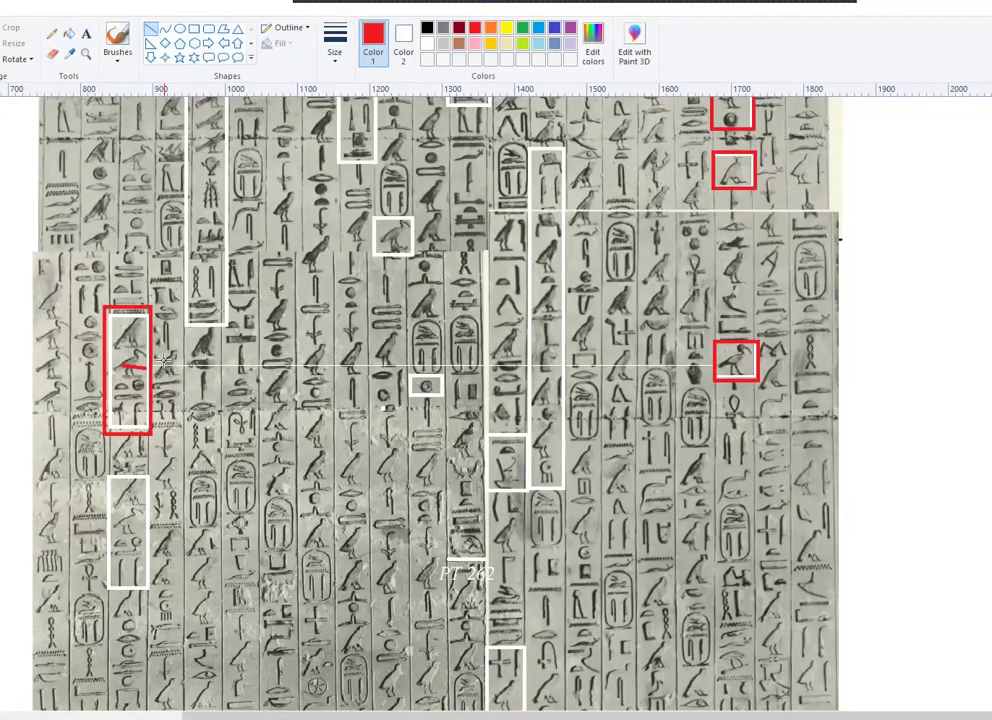
pyautogui.scroll(5, 146, 375)
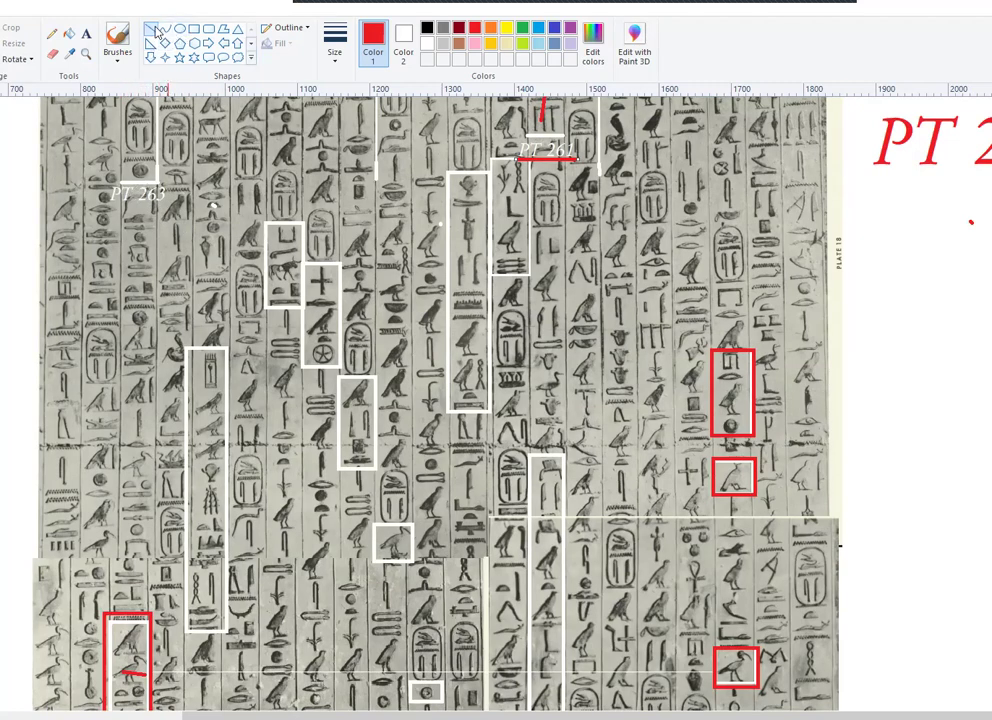
pyautogui.moveTo(137, 199); pyautogui.dragTo(156, 209)
pyautogui.moveTo(120, 217)
pyautogui.mouseDown()
pyautogui.moveTo(136, 224)
pyautogui.moveTo(131, 251)
pyautogui.moveTo(145, 253)
pyautogui.moveTo(150, 272)
pyautogui.mouseUp()
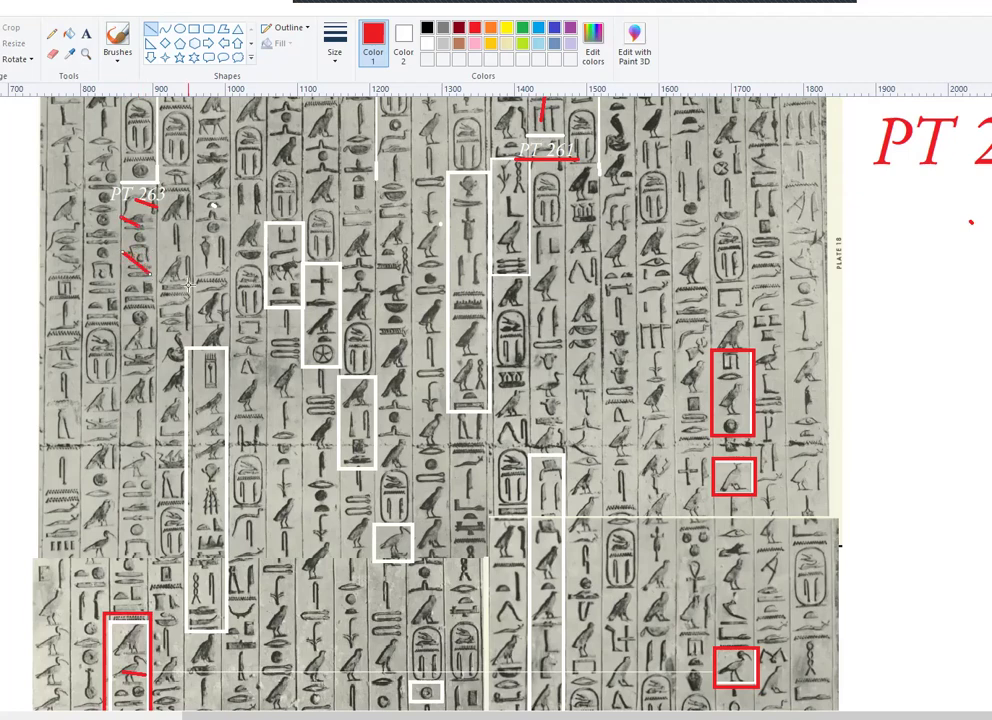
pyautogui.scroll(-3, 130, 232)
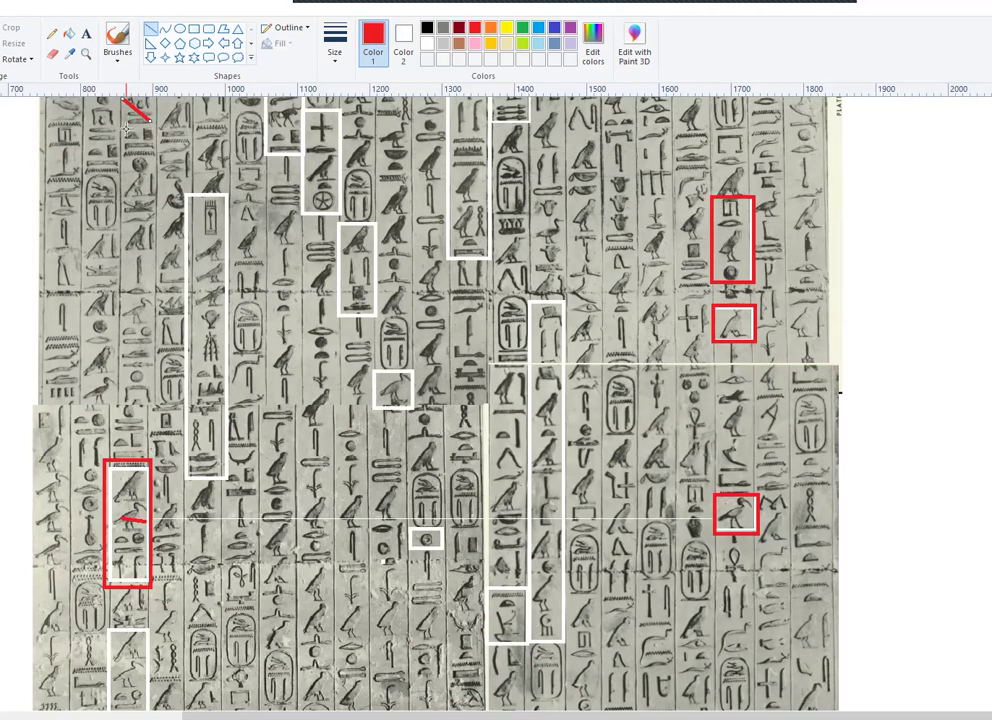
pyautogui.moveTo(127, 131); pyautogui.dragTo(152, 142)
pyautogui.moveTo(118, 172); pyautogui.dragTo(156, 198)
pyautogui.moveTo(113, 226); pyautogui.dragTo(127, 251)
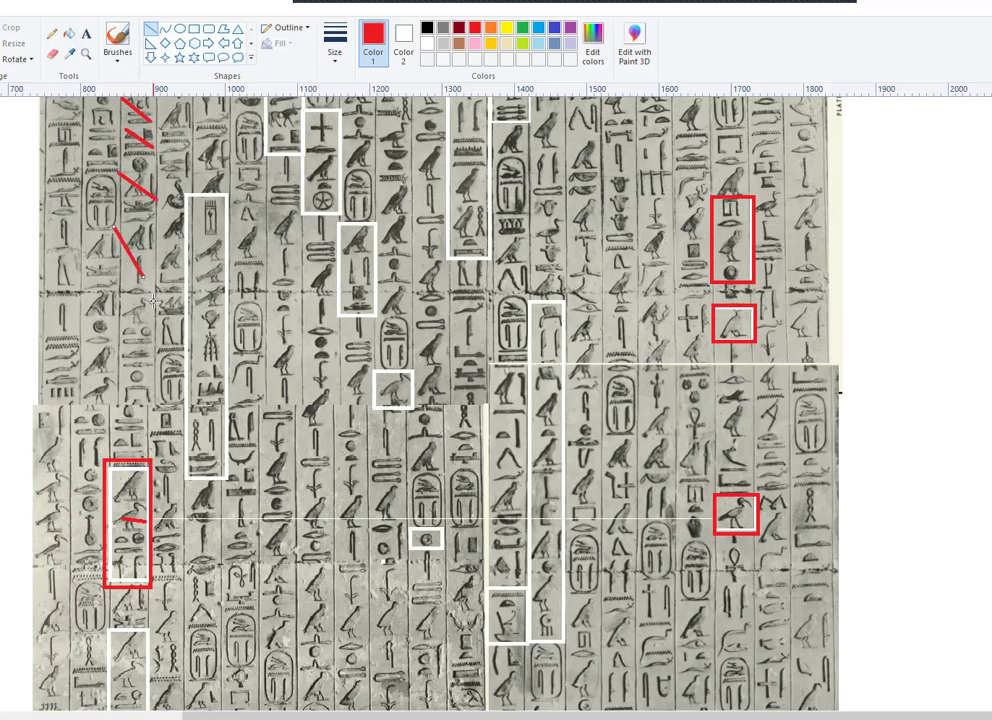
# Step: Draw three more slanting red lines down the same column, from below the crack to just above the red-boxed bird group
pyautogui.scroll(-3, 150, 280)
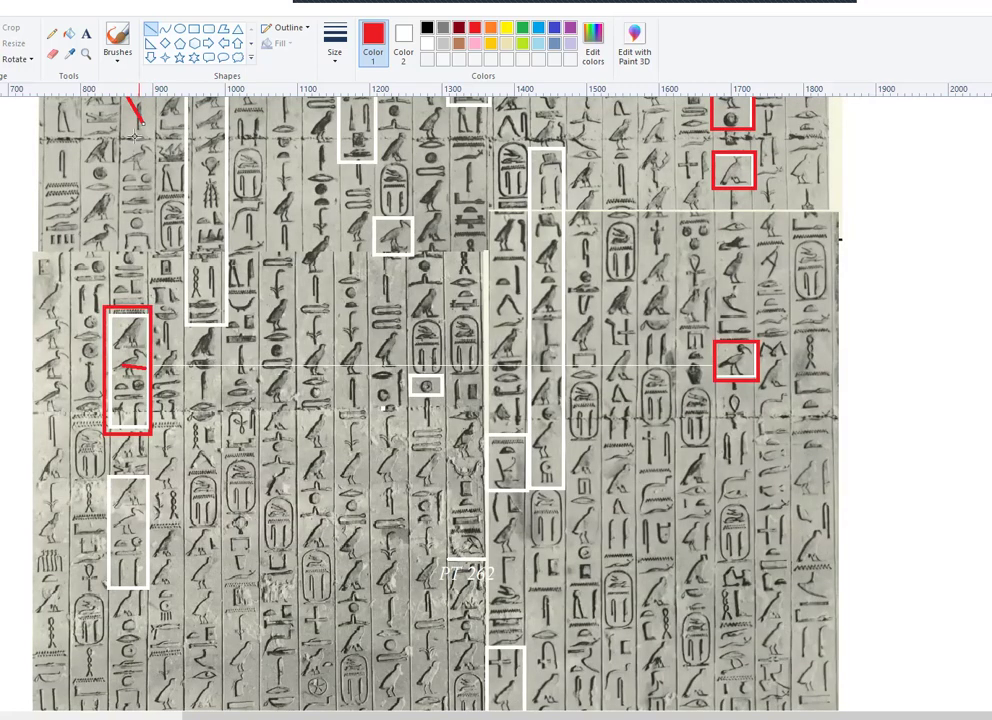
pyautogui.moveTo(118, 152)
pyautogui.mouseDown()
pyautogui.moveTo(153, 178)
pyautogui.moveTo(150, 187)
pyautogui.mouseUp()
pyautogui.moveTo(117, 192); pyautogui.dragTo(150, 238)
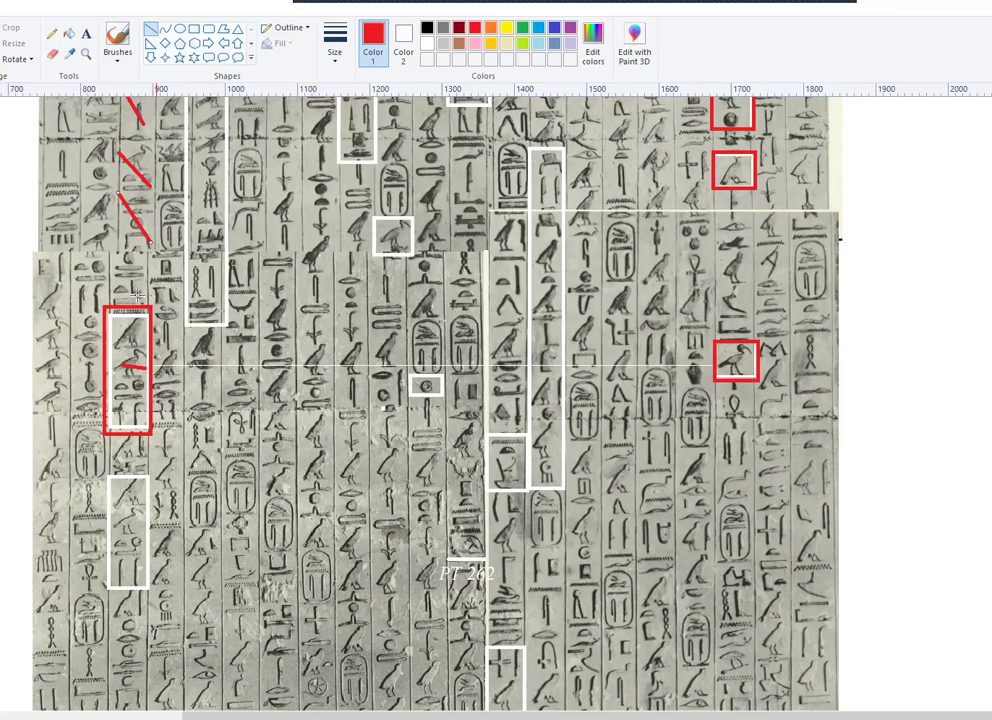
pyautogui.moveTo(110, 285); pyautogui.dragTo(138, 297)
# Step: Review the red-marked column from the PT 263 label down to the white-boxed bird group below the red box
pyautogui.scroll(-3, 137, 405)
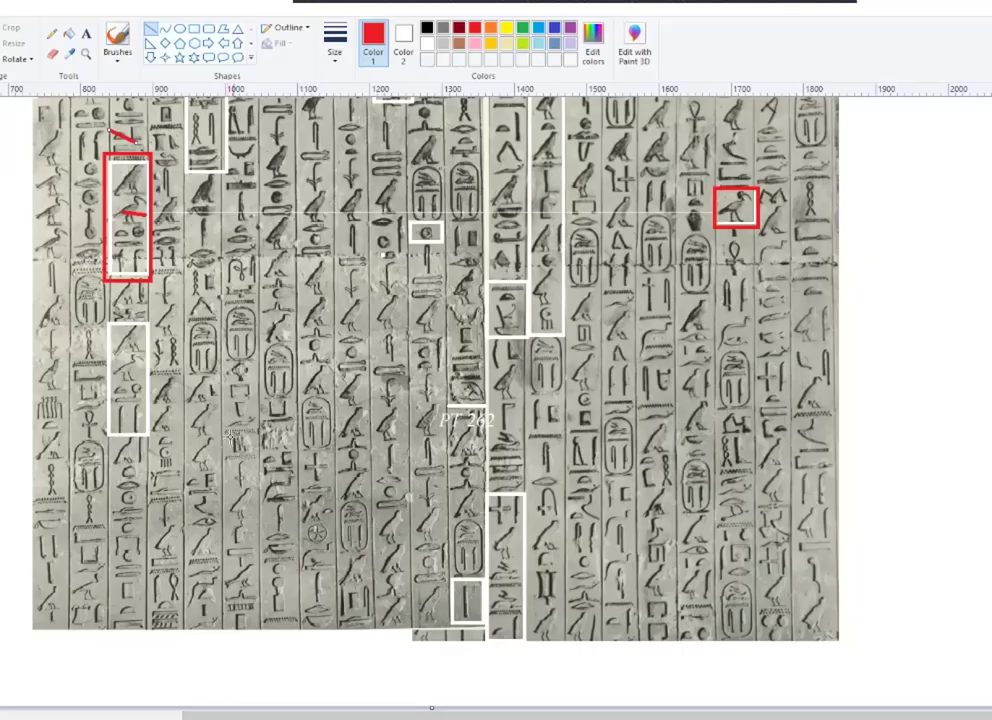
pyautogui.scroll(3, 230, 437)
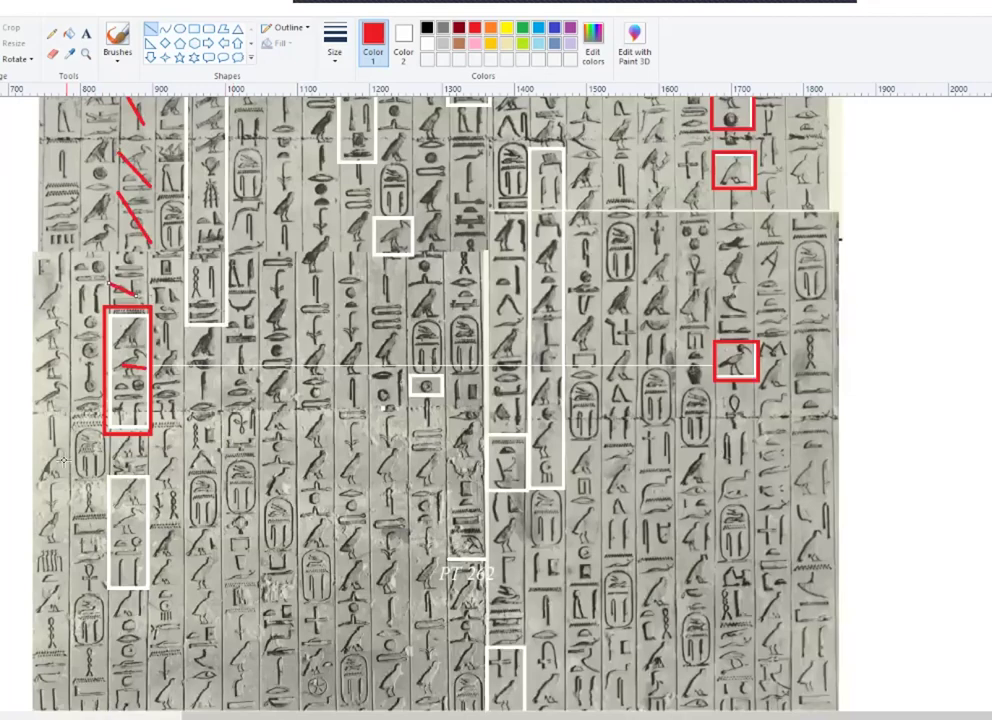
pyautogui.scroll(9, 63, 460)
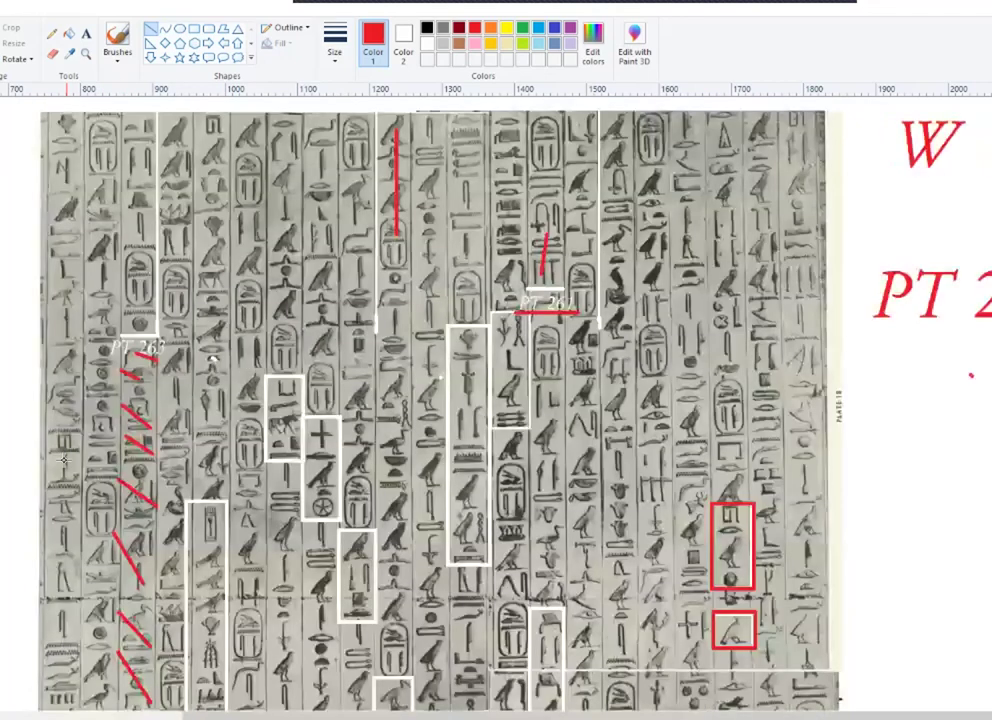
pyautogui.scroll(-3, 75, 420)
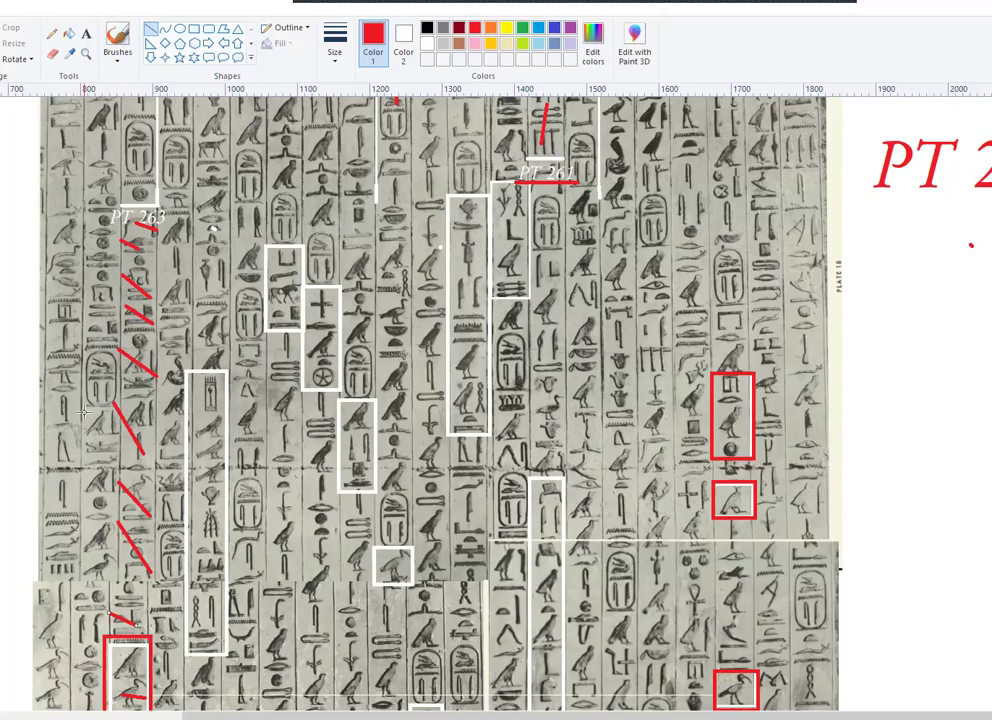
pyautogui.scroll(-3, 84, 412)
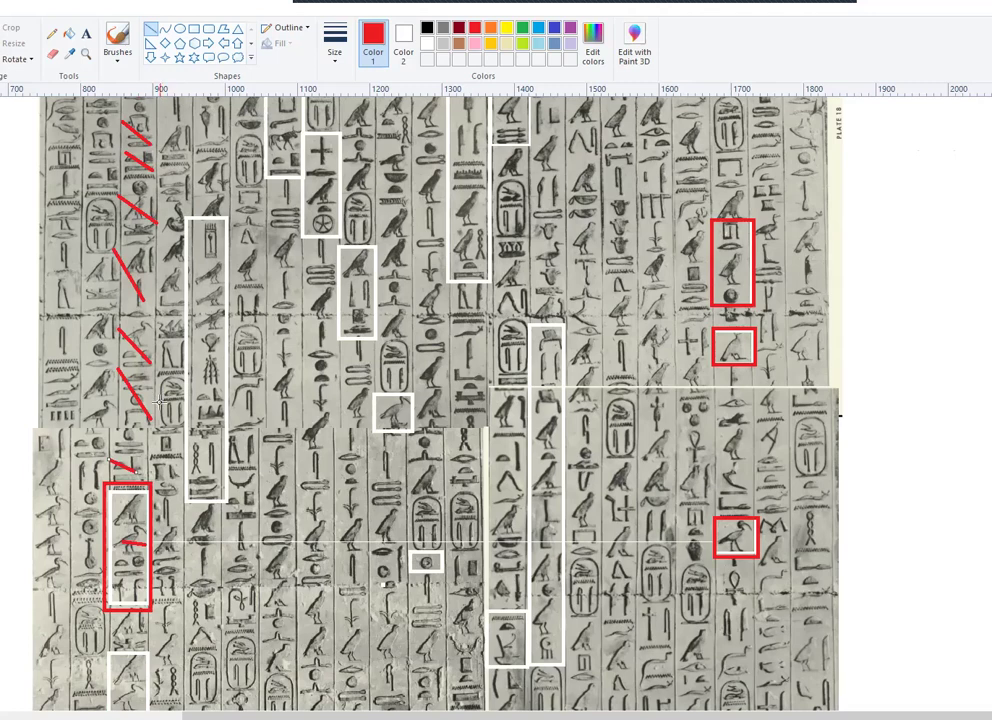
pyautogui.scroll(-3, 165, 397)
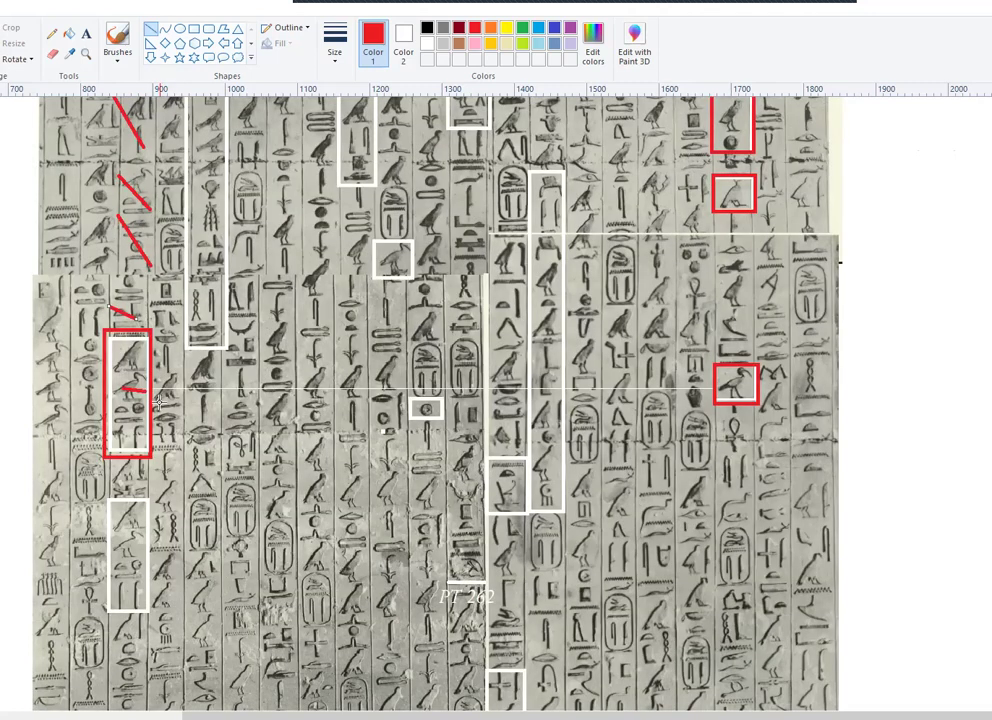
pyautogui.scroll(-3, 158, 403)
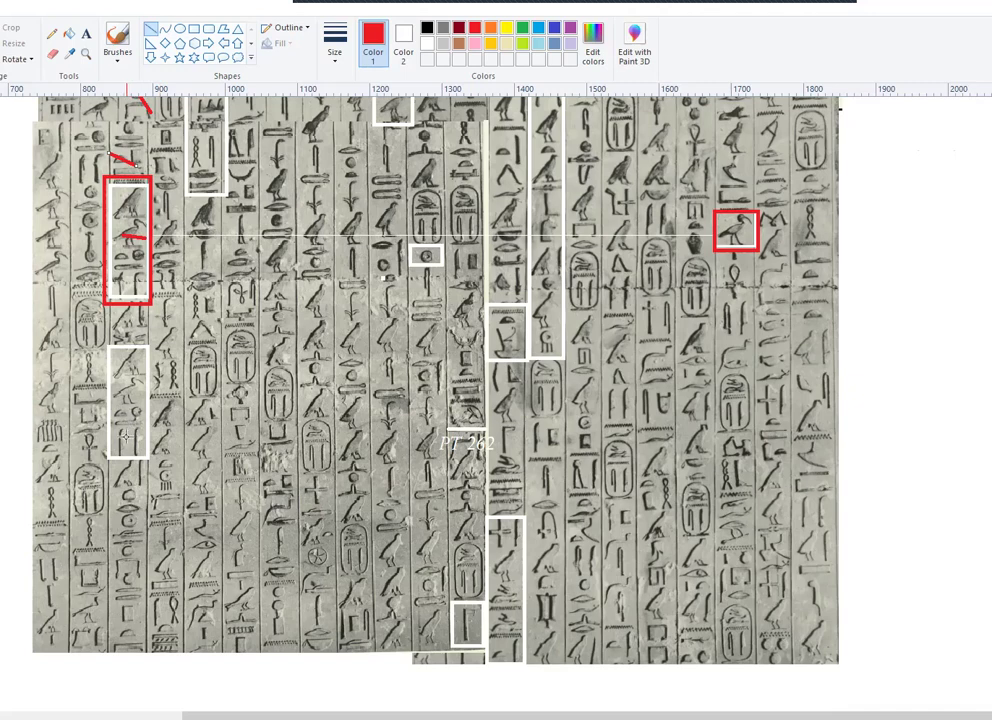
# Step: Examine the columns beside the red-marked one, from the plate's upper edge above PT 263 down past the seam
pyautogui.scroll(3, 115, 440)
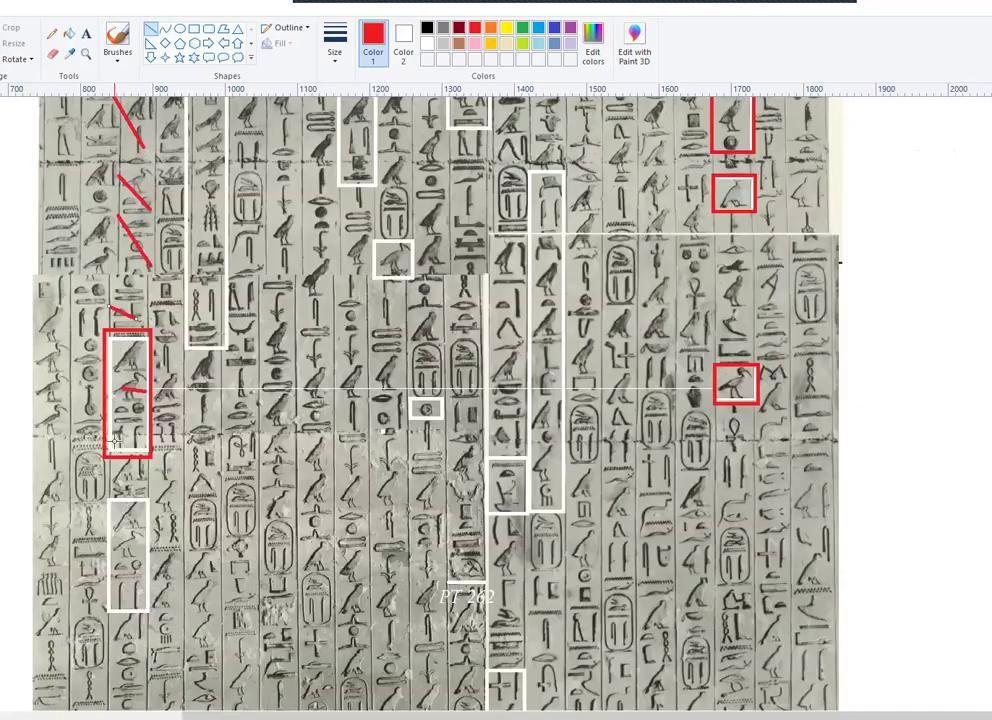
pyautogui.scroll(6, 115, 440)
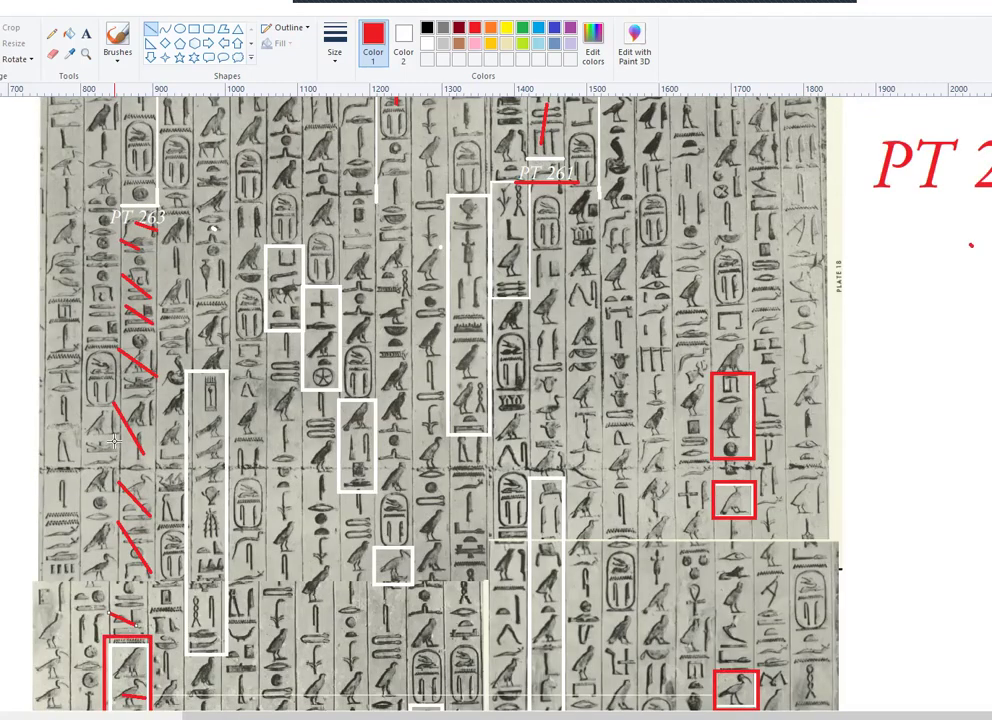
pyautogui.scroll(3, 115, 440)
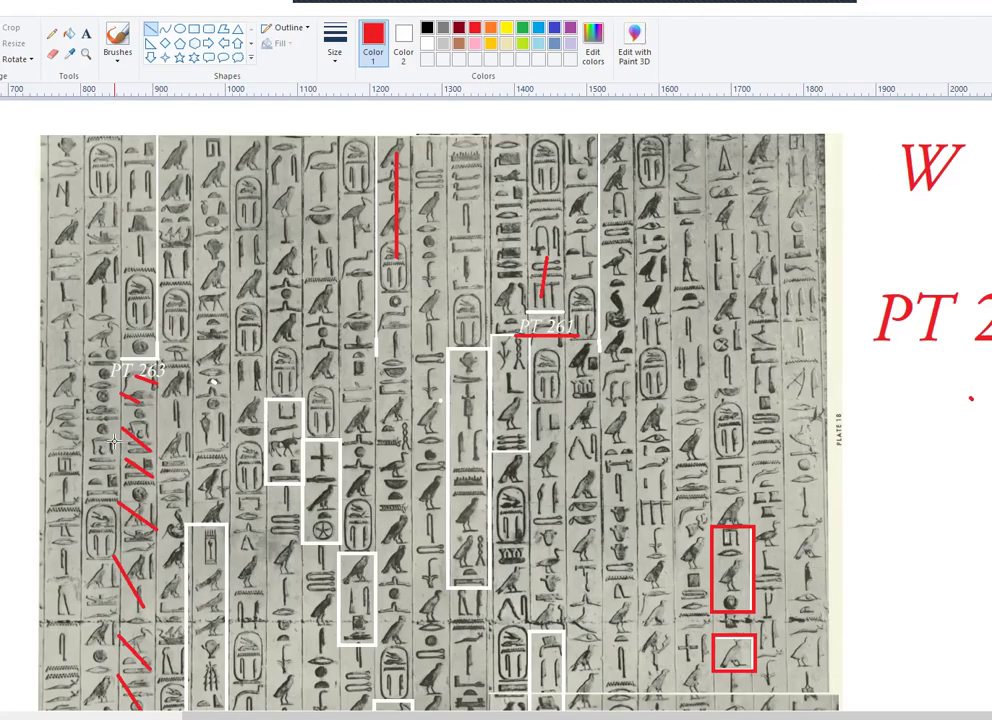
pyautogui.scroll(-3, 115, 440)
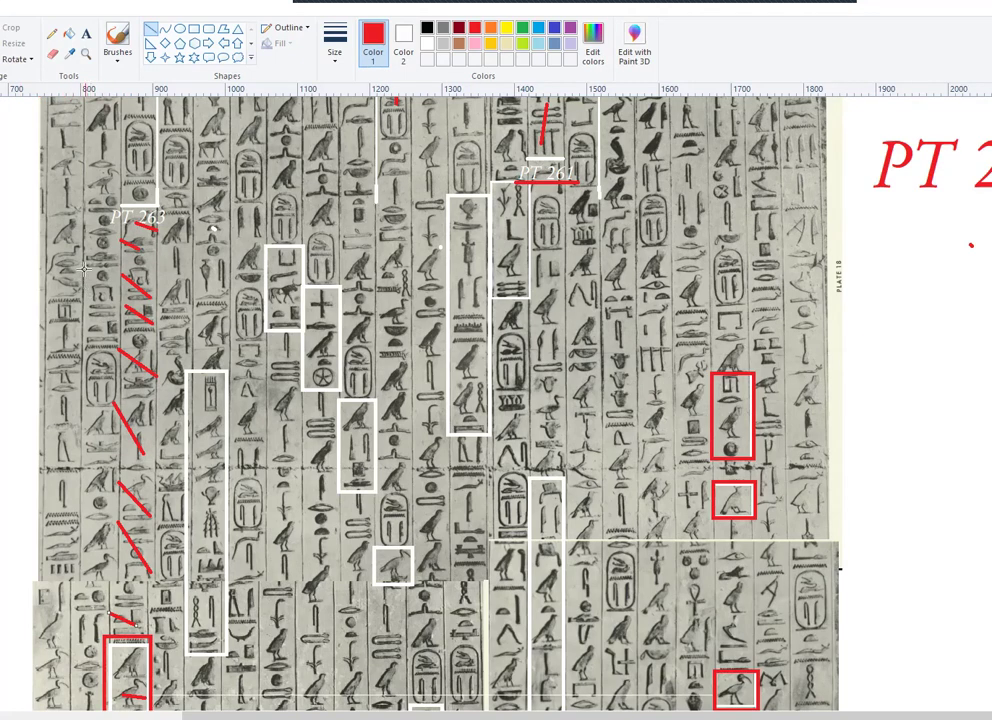
pyautogui.scroll(3, 85, 151)
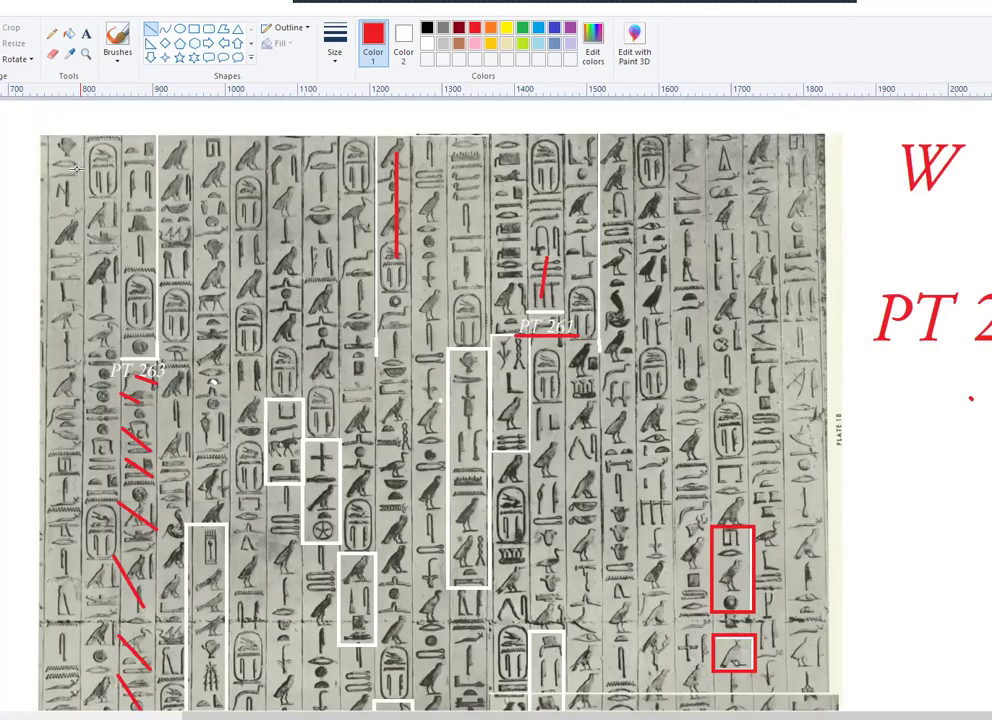
pyautogui.scroll(-6, 76, 170)
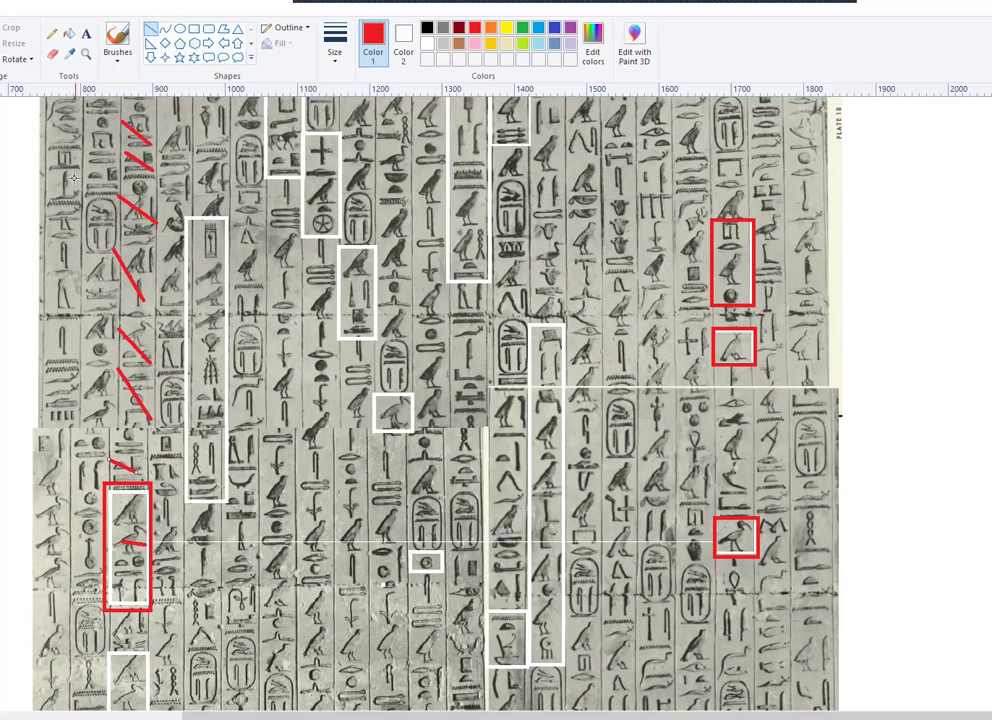
# Step: Examine the columns beside PT 262 down to the plate's lower edge, and the white-boxed columns up to the PT 261 label
pyautogui.scroll(-3, 74, 178)
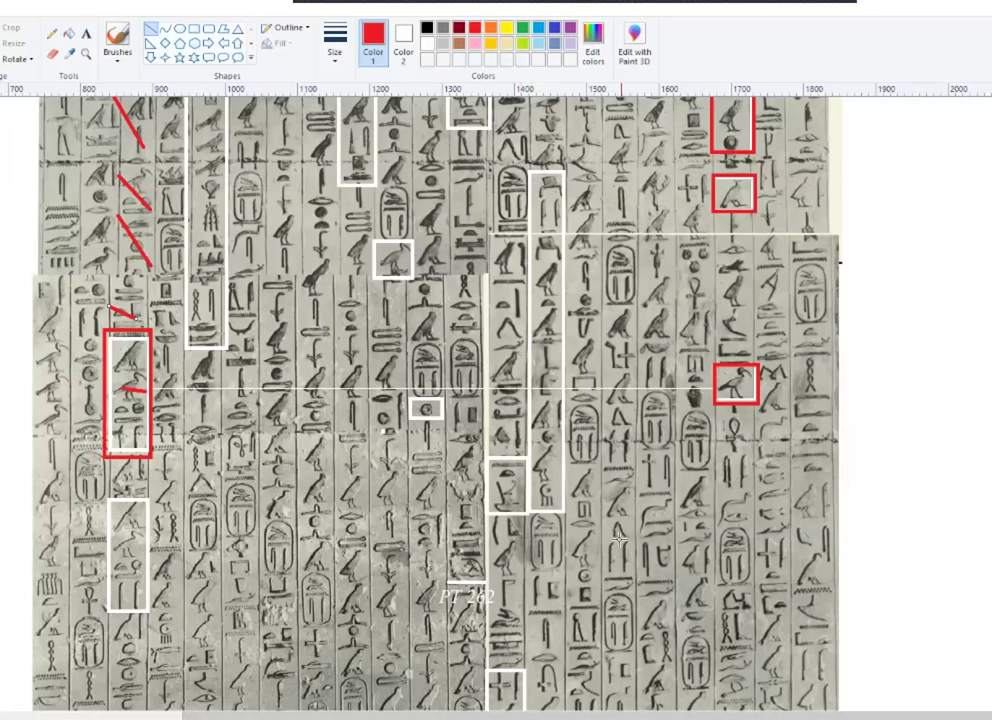
pyautogui.scroll(-3, 622, 511)
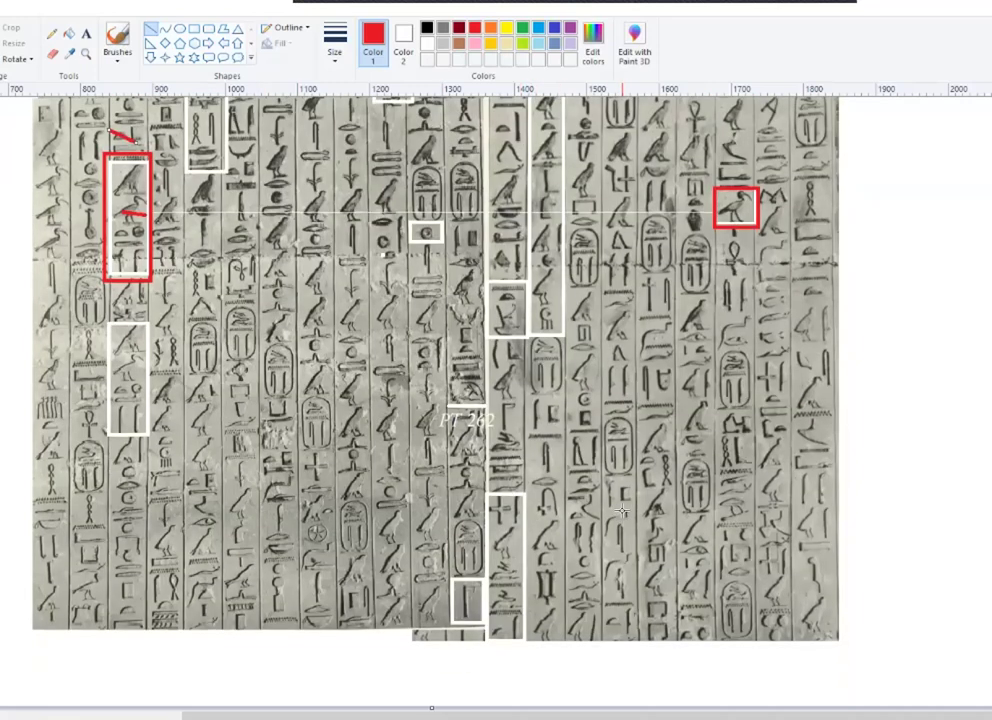
pyautogui.scroll(3, 569, 478)
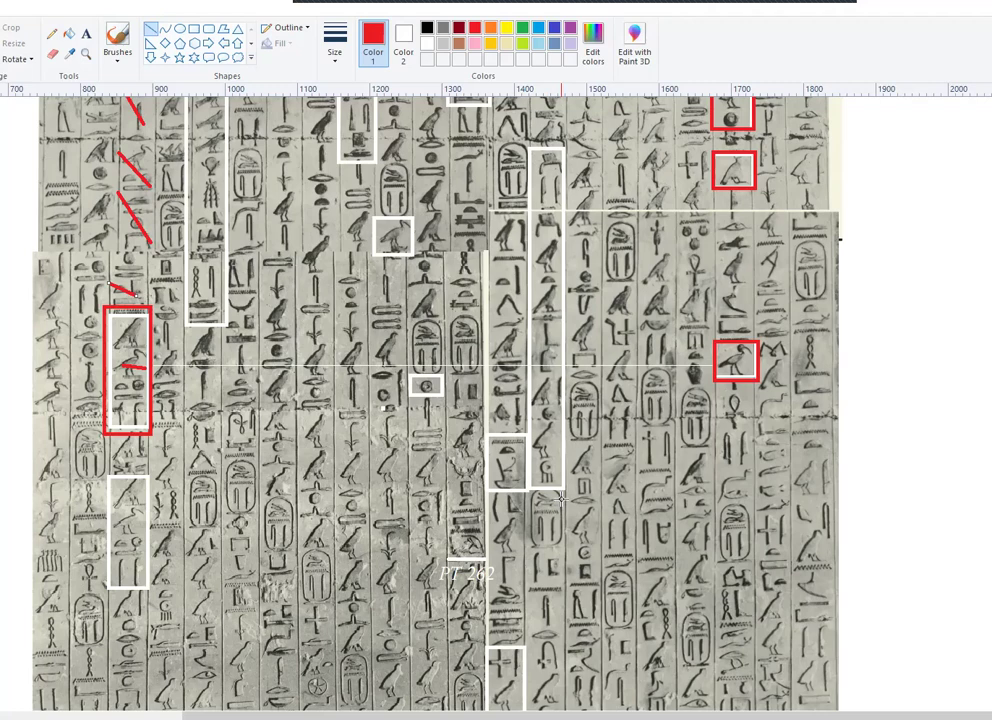
pyautogui.scroll(-3, 561, 500)
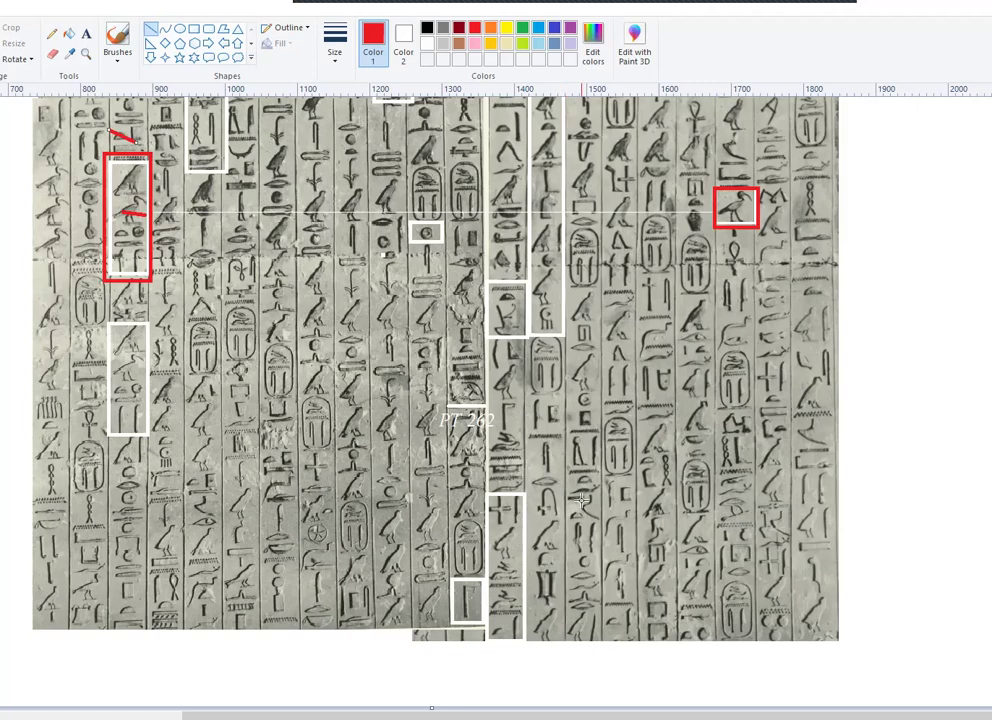
pyautogui.scroll(3, 518, 509)
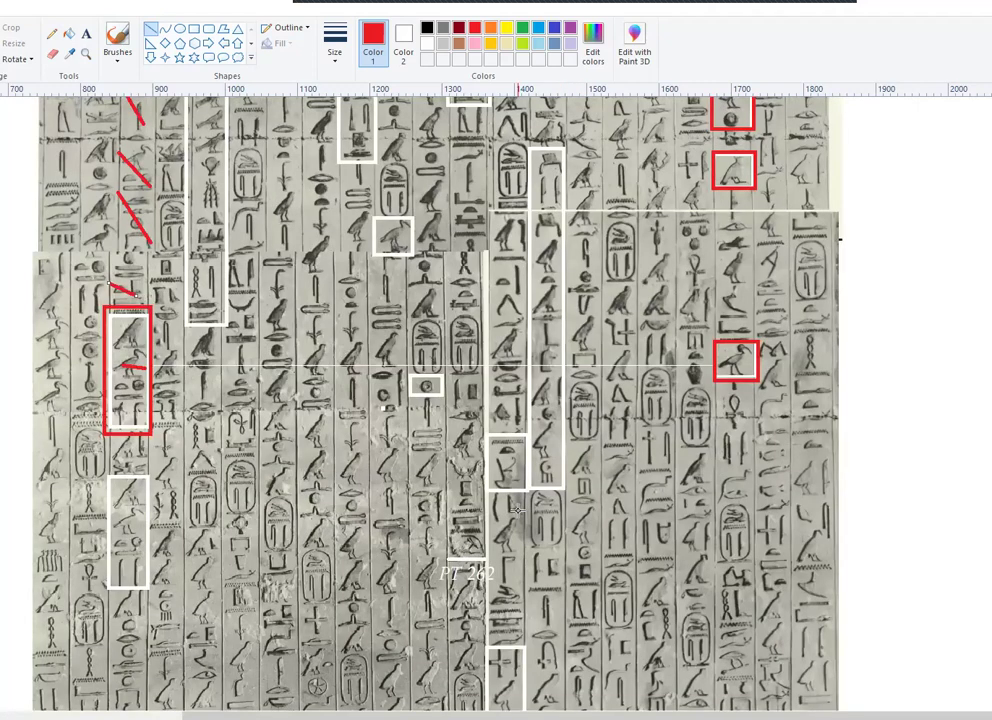
pyautogui.scroll(3, 518, 509)
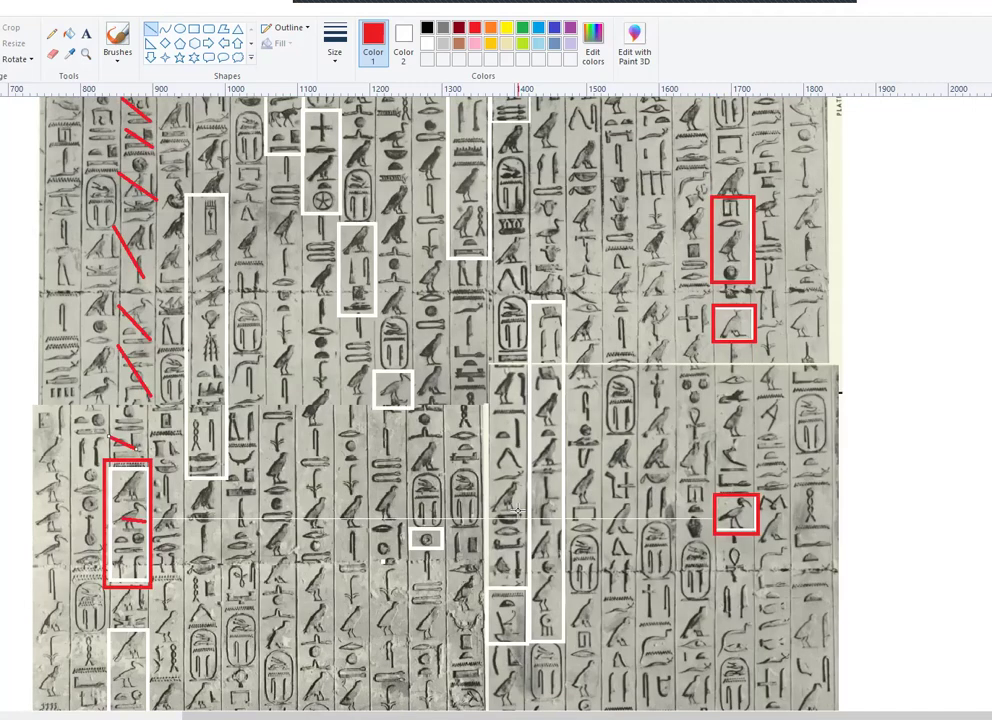
pyautogui.scroll(3, 518, 509)
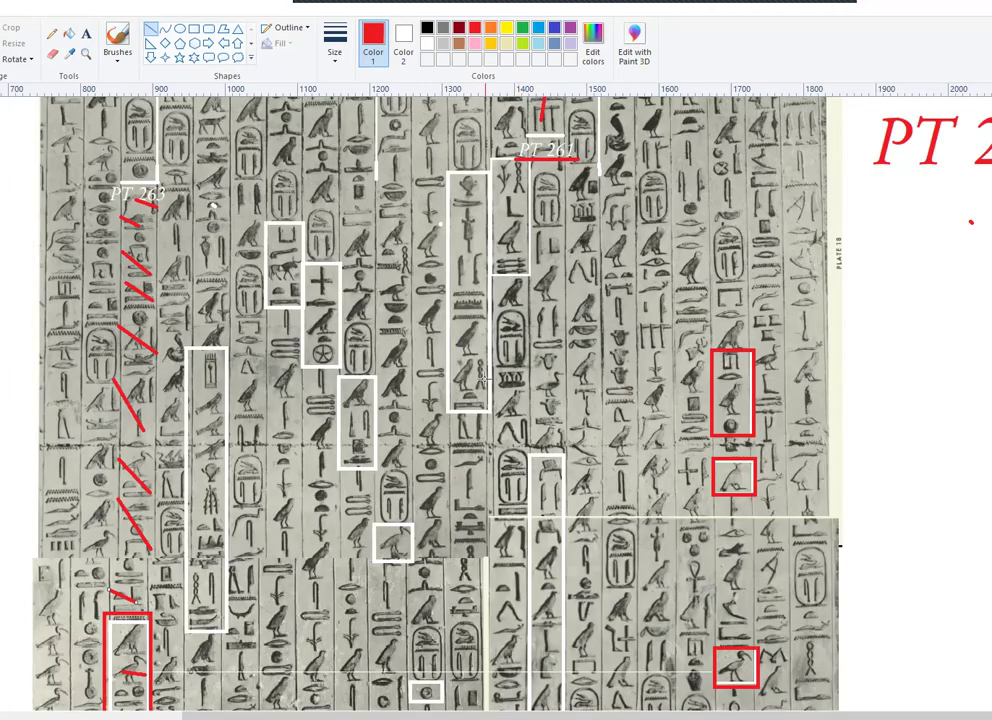
# Step: Draw two red rectangles around the glyph groups below the tall white box beside PT 261, the lower one spanning the photo seam
pyautogui.scroll(-3, 490, 330)
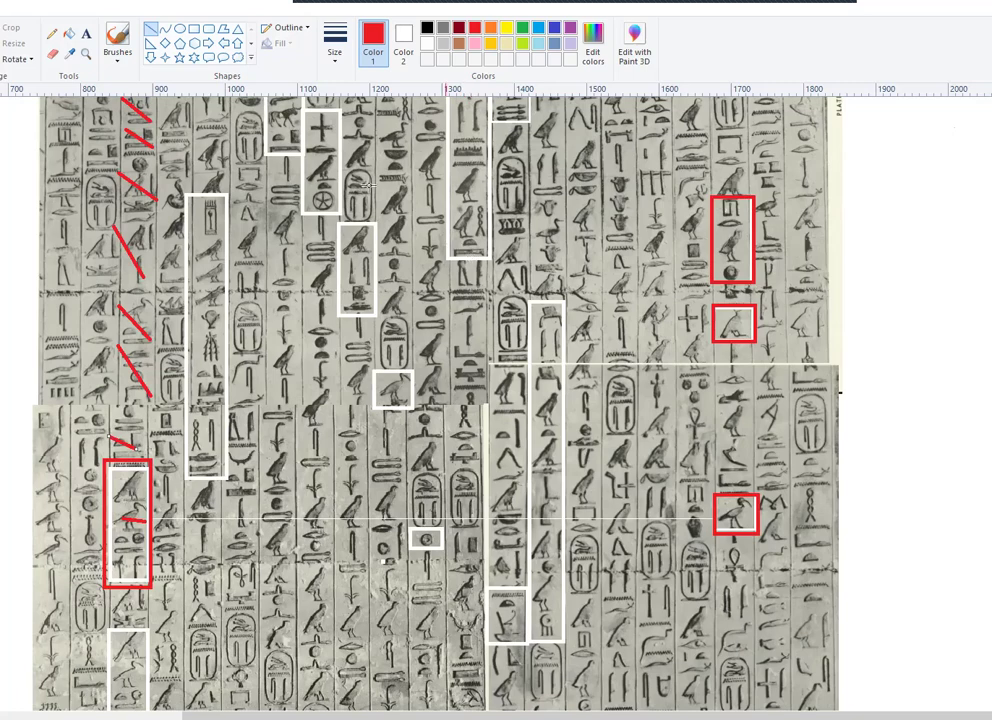
pyautogui.click(195, 29)
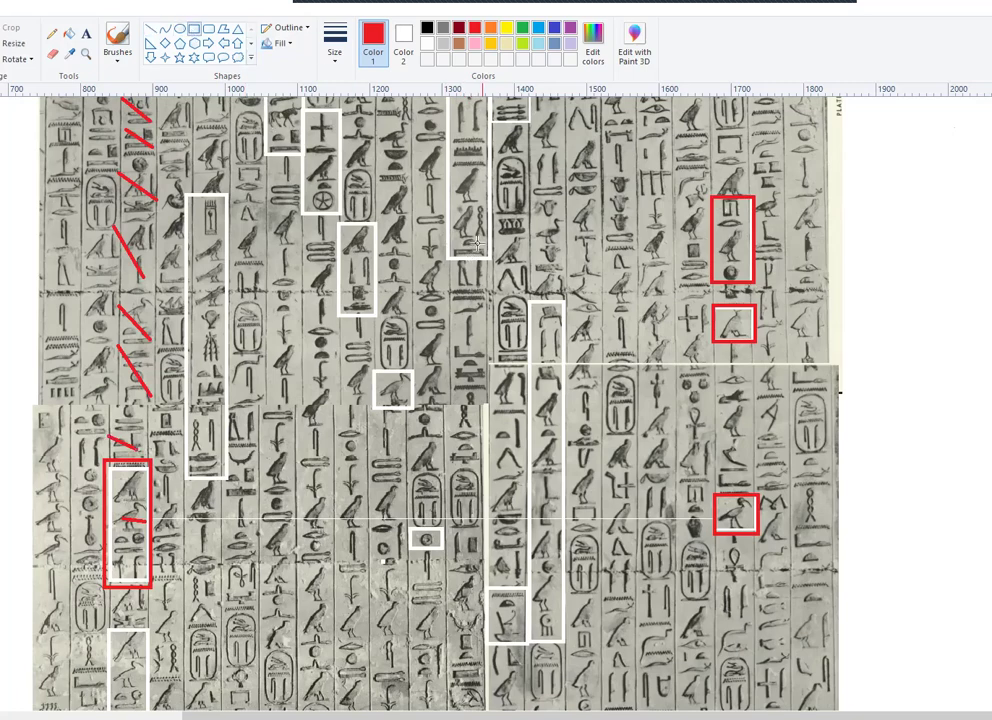
pyautogui.scroll(3, 368, 187)
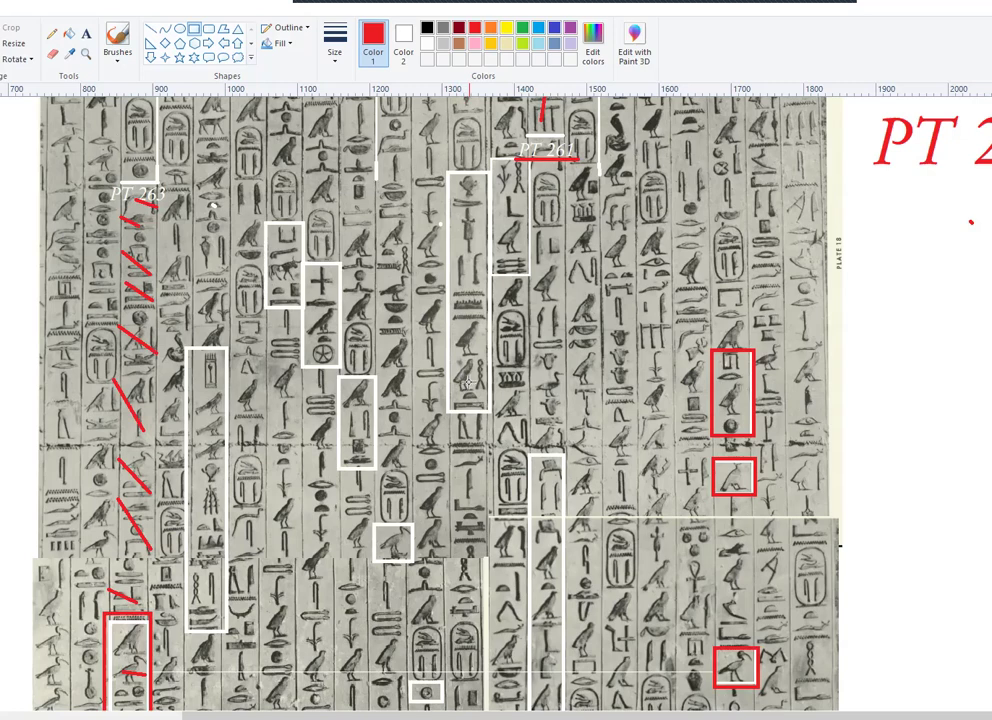
pyautogui.scroll(-3, 467, 383)
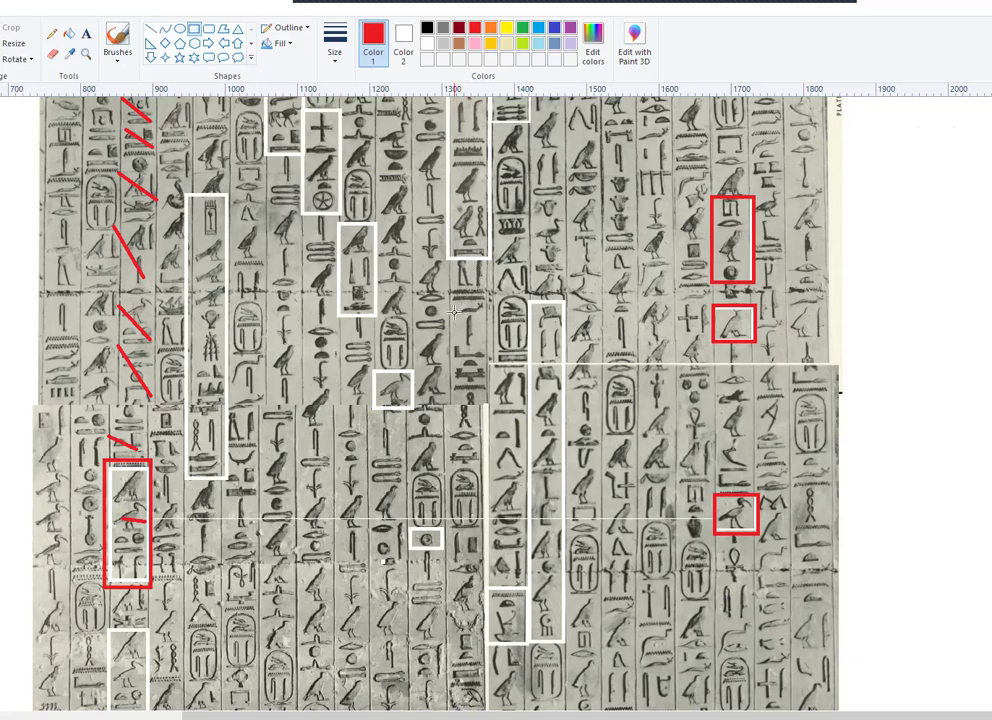
pyautogui.moveTo(449, 312); pyautogui.dragTo(487, 378)
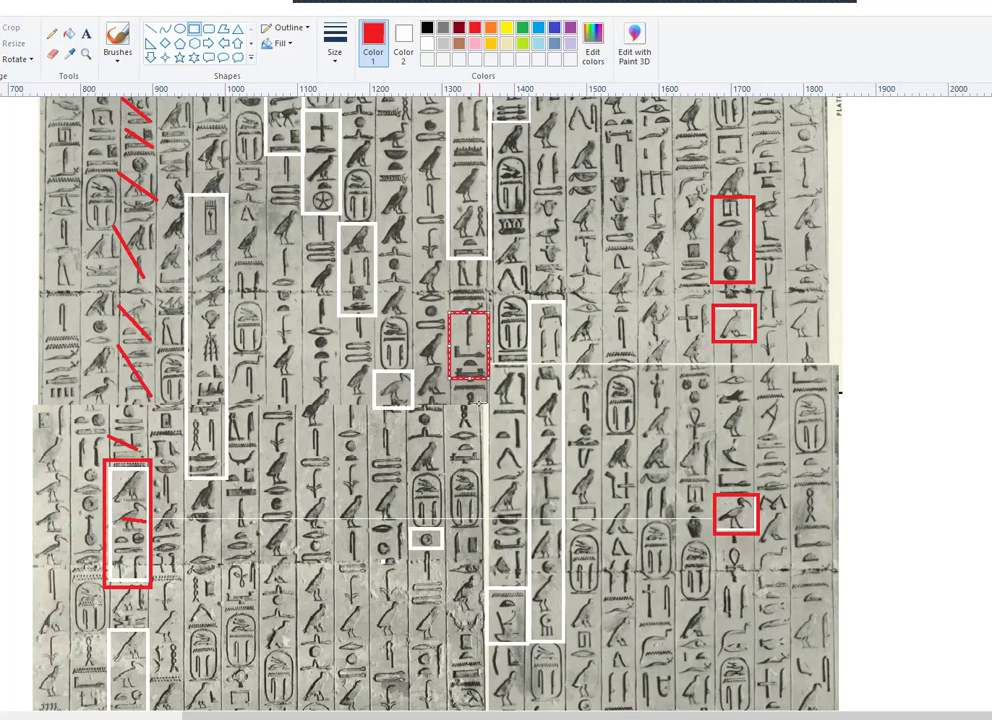
pyautogui.click(448, 392)
pyautogui.moveTo(448, 392); pyautogui.dragTo(483, 463)
pyautogui.moveTo(481, 463); pyautogui.dragTo(481, 463)
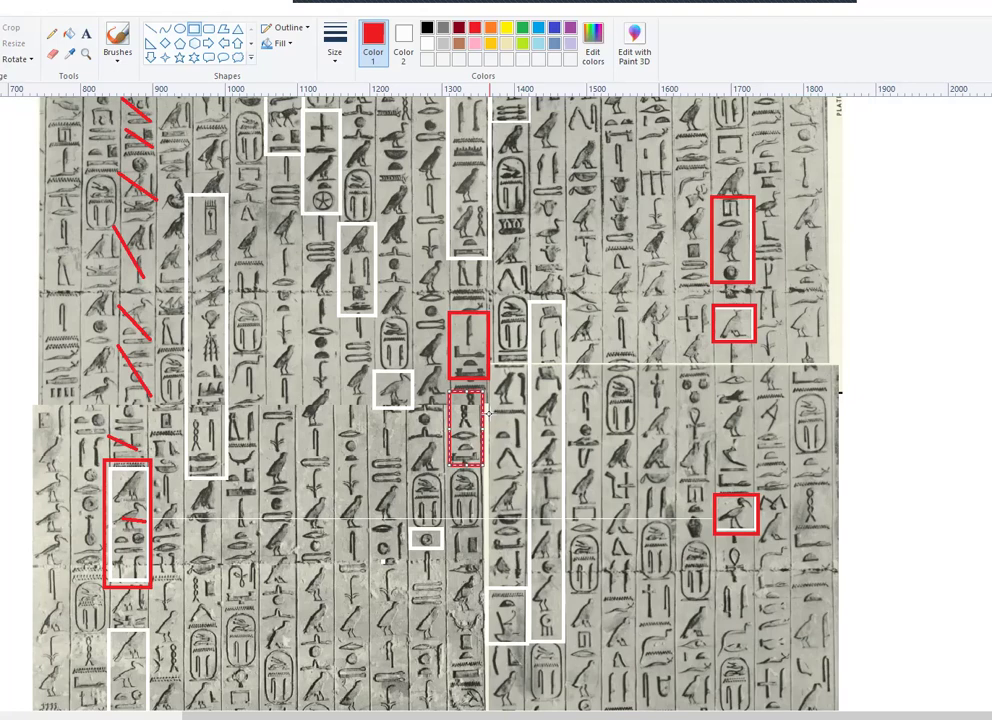
pyautogui.click(497, 467)
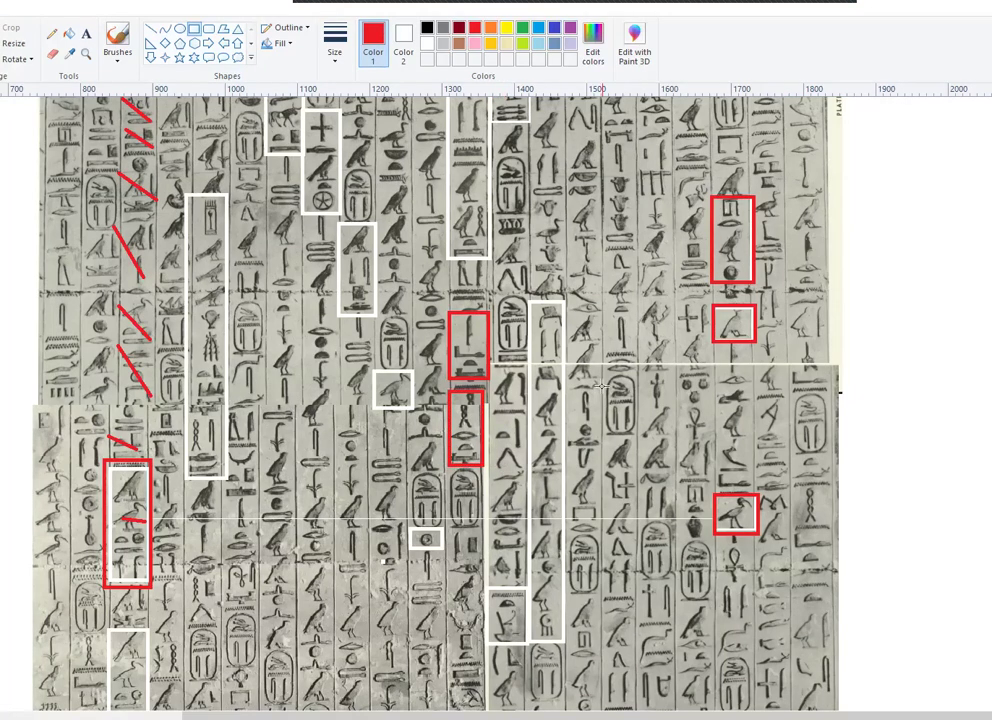